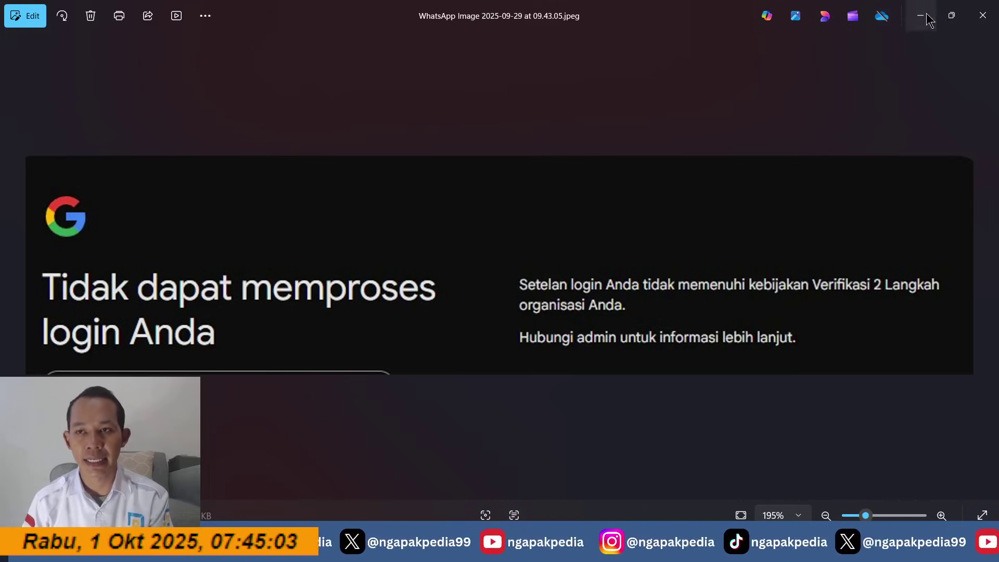
Step: View the 07.42.11 and 09.06.14 login-error screenshots in Photos, then close Photos and minimize Explorer
click(982, 16)
double_click(373, 144)
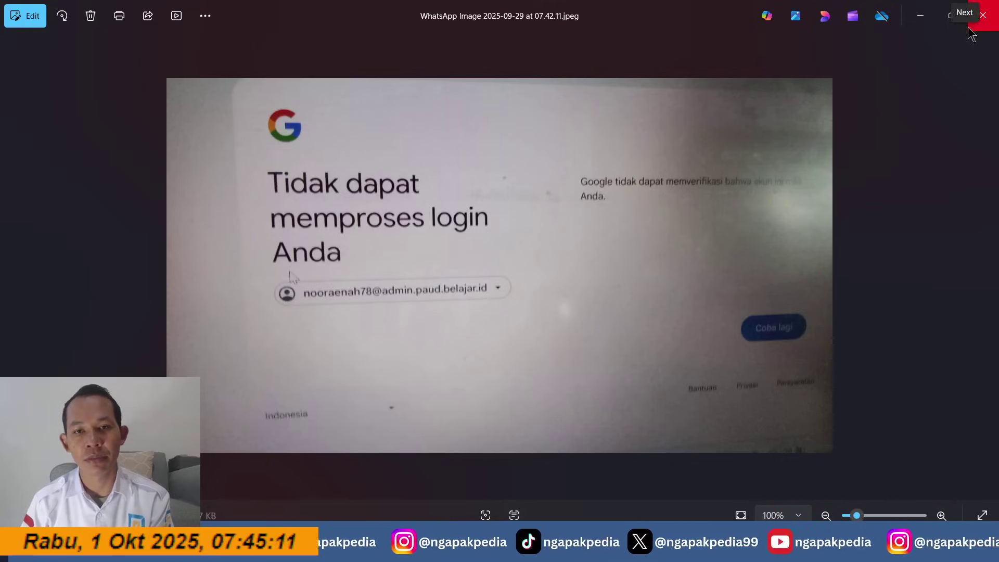
click(982, 16)
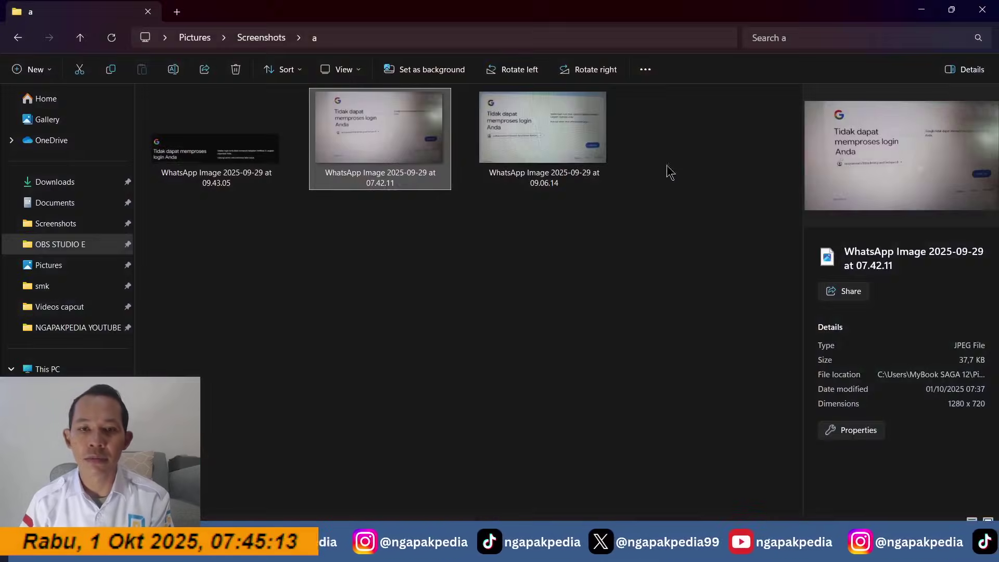
double_click(508, 159)
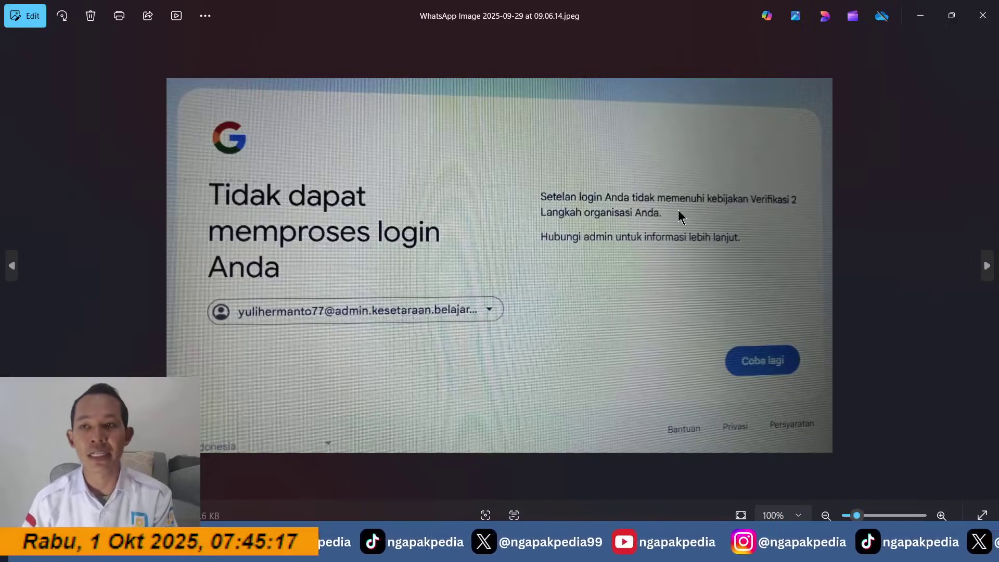
click(983, 16)
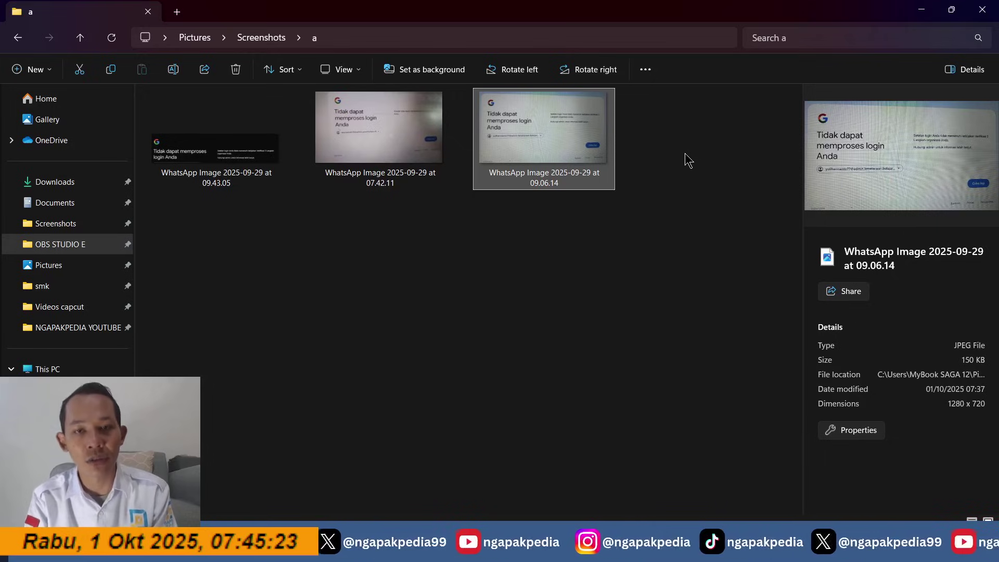
click(922, 11)
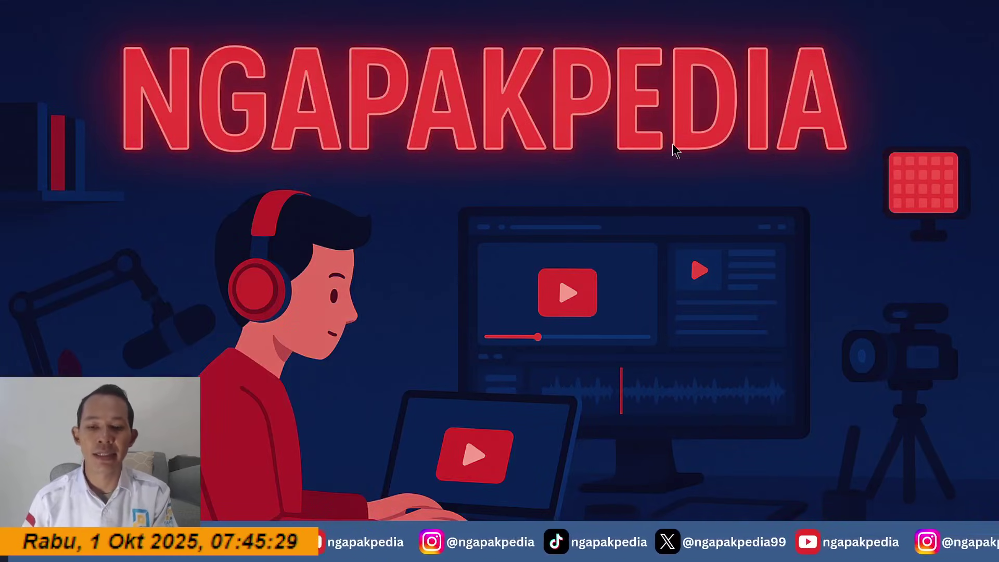
Step: Restore Chrome, go to the NGAPAKPEDIA channel tab, close the INFO GTK tab and start a new tab
click(780, 550)
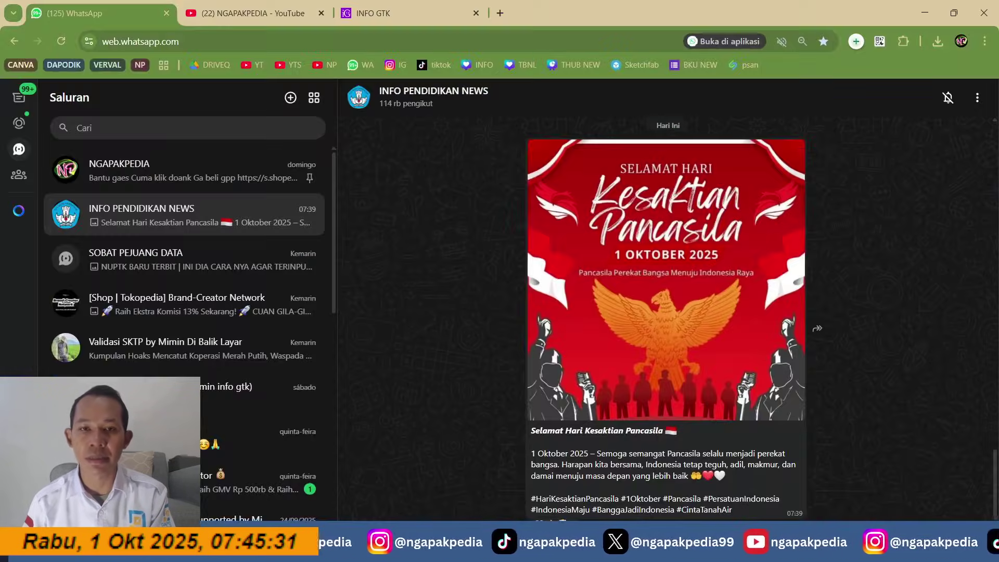
click(250, 11)
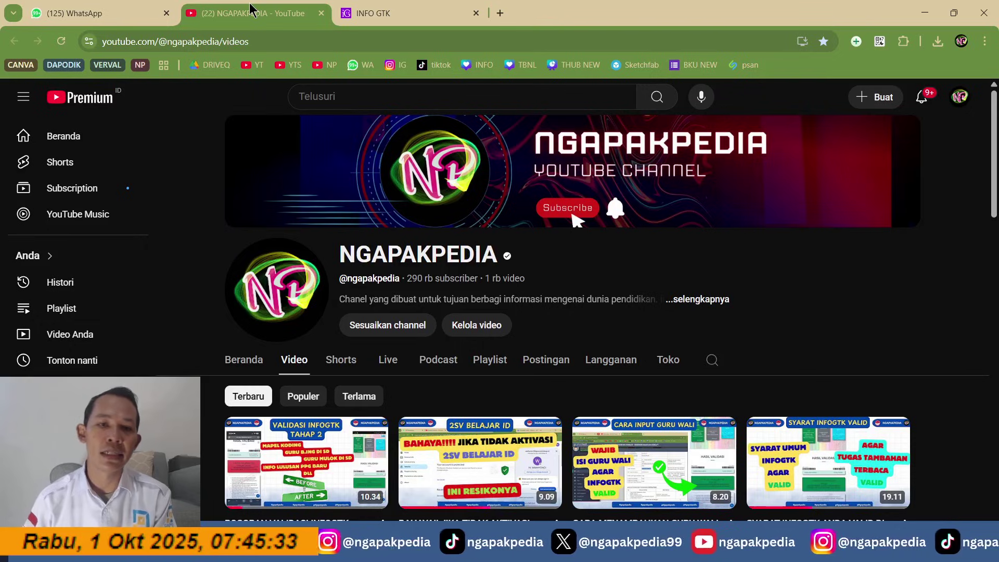
double_click(459, 256)
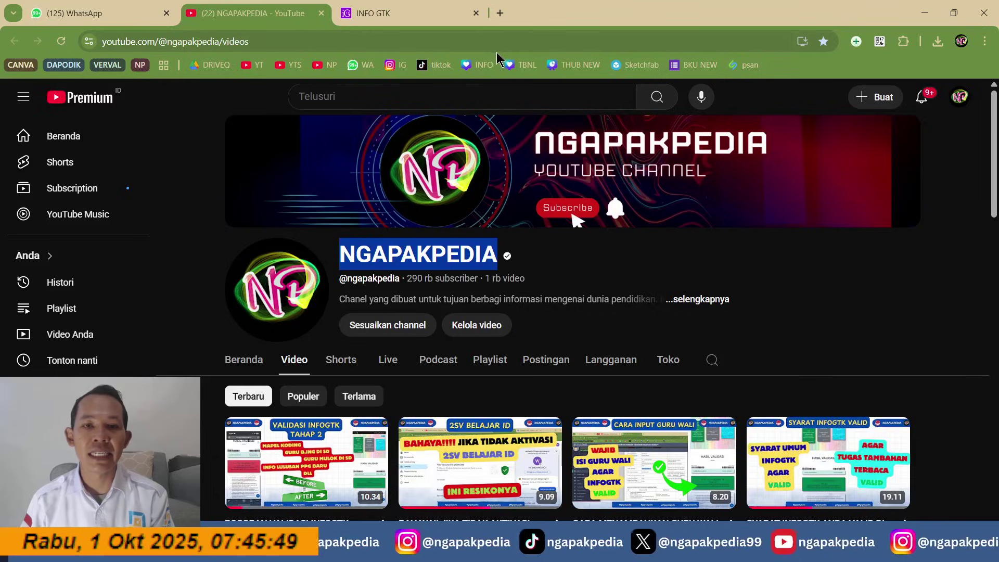
click(476, 13)
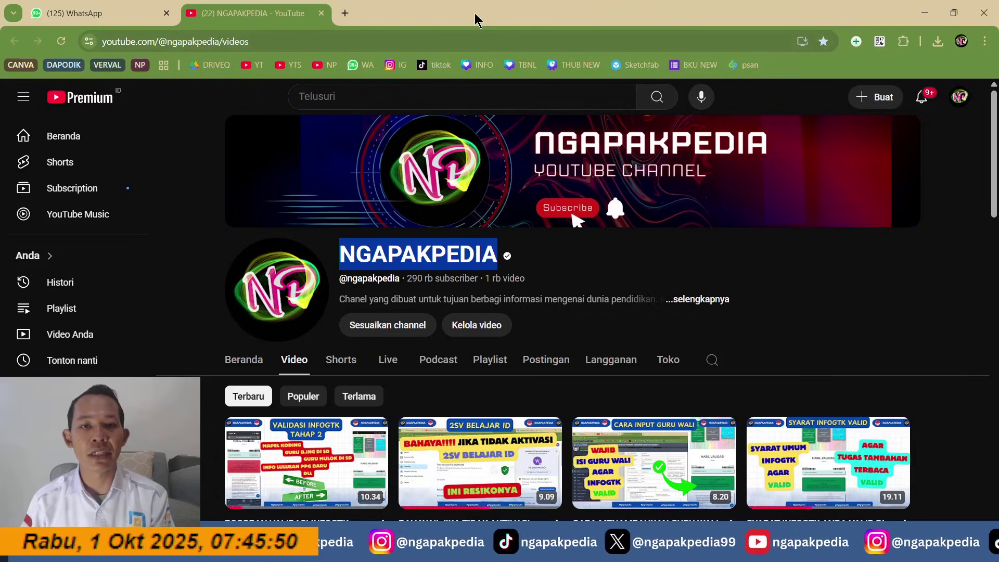
click(344, 13)
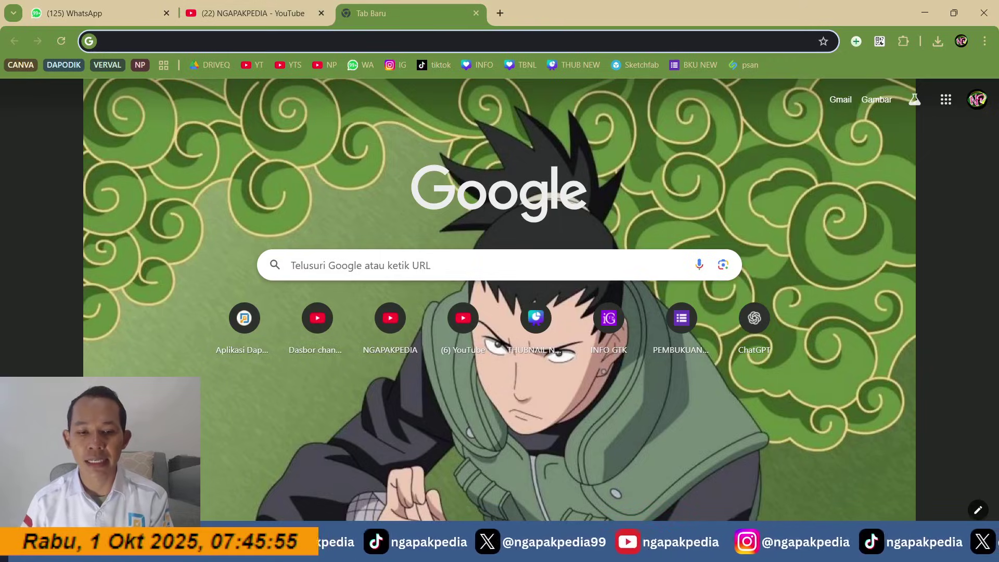
Step: Look over the 07.42.11, 09.06.14 and 09.43.05 screenshots in Explorer, then minimize it
key(alt+Tab)
click(242, 170)
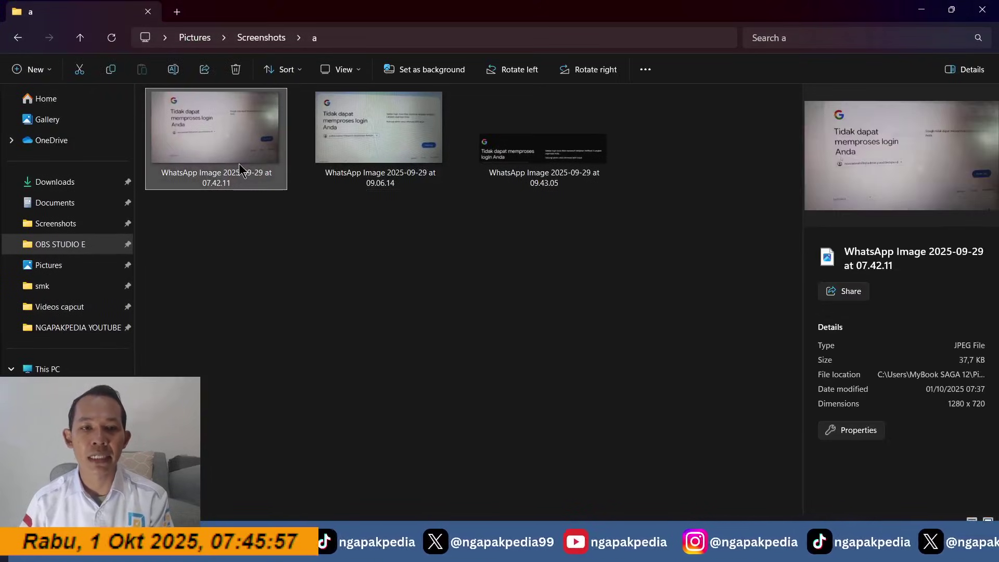
click(371, 169)
click(568, 168)
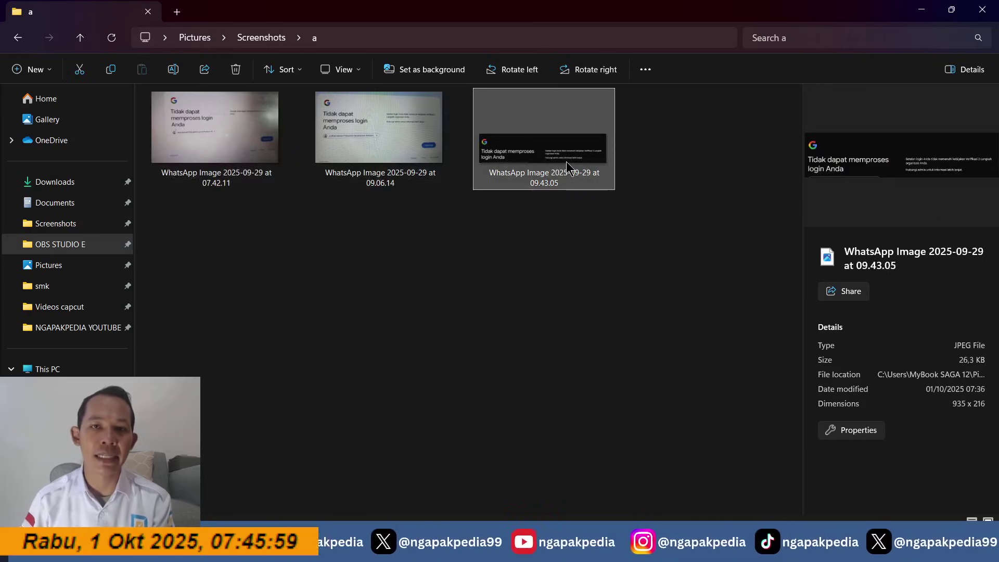
click(922, 10)
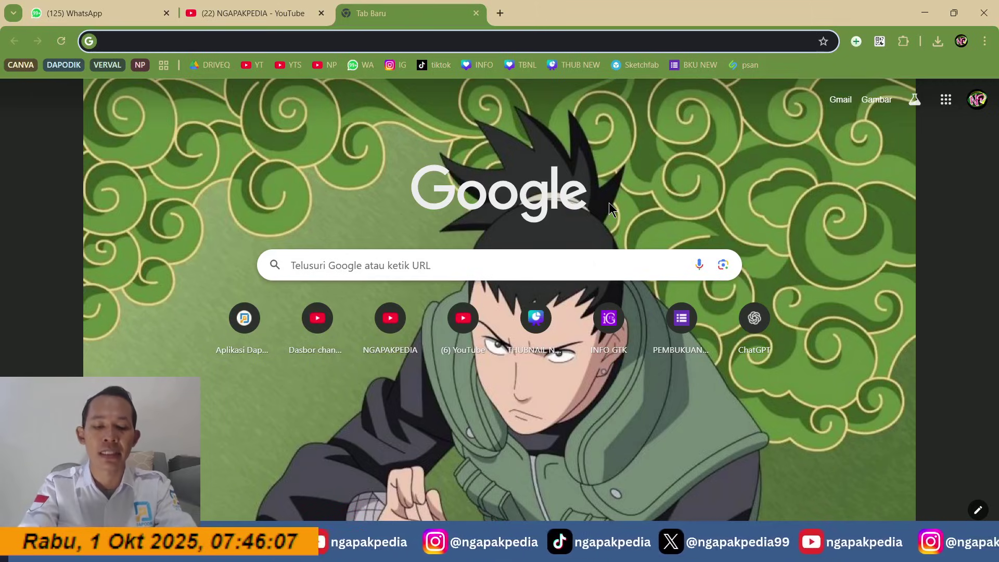
Step: Search Google for 'belajar iid' and open the 'Akun belajar.id | Kemdikbudristek' result
text(be)
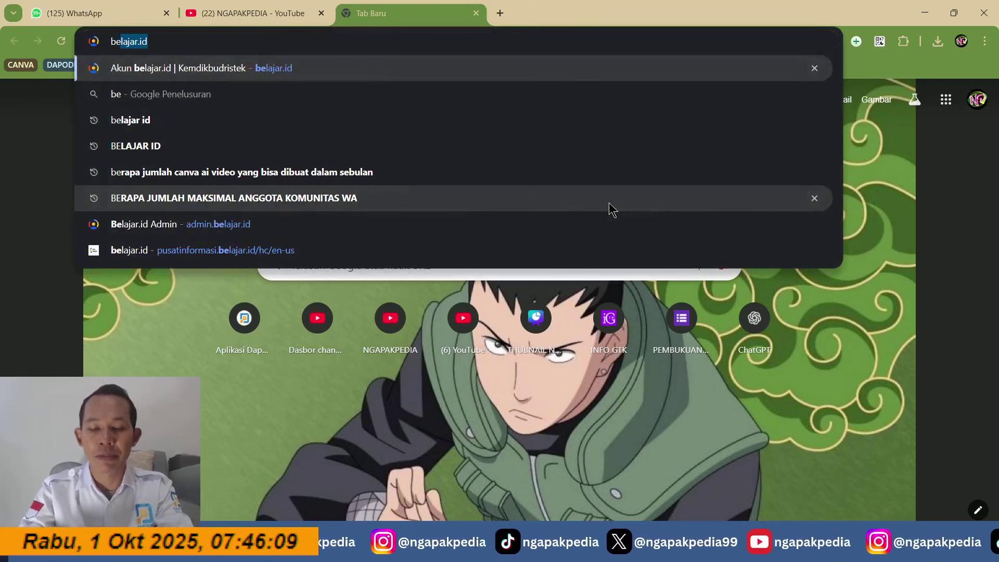
text(lajar)
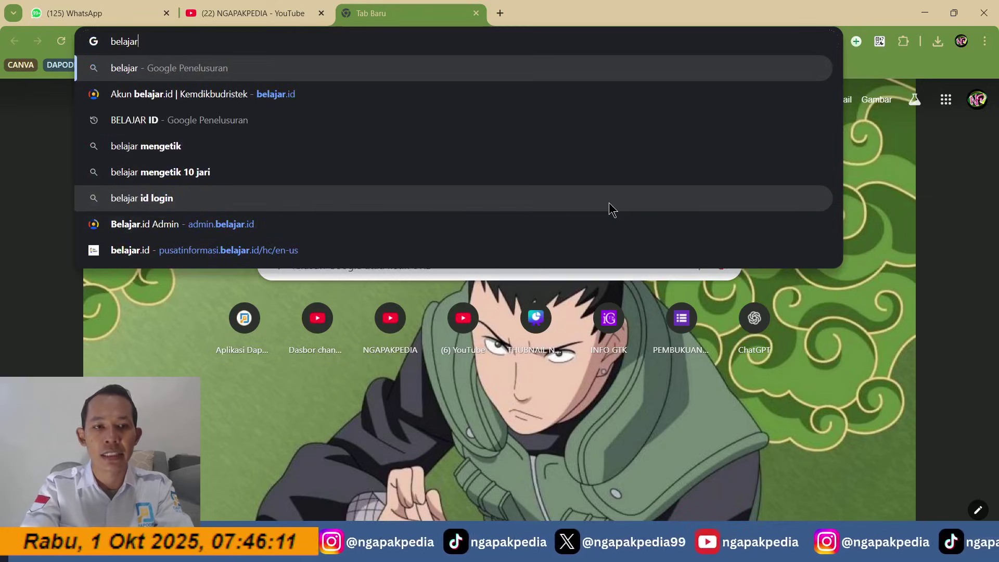
text( iid)
key(Return)
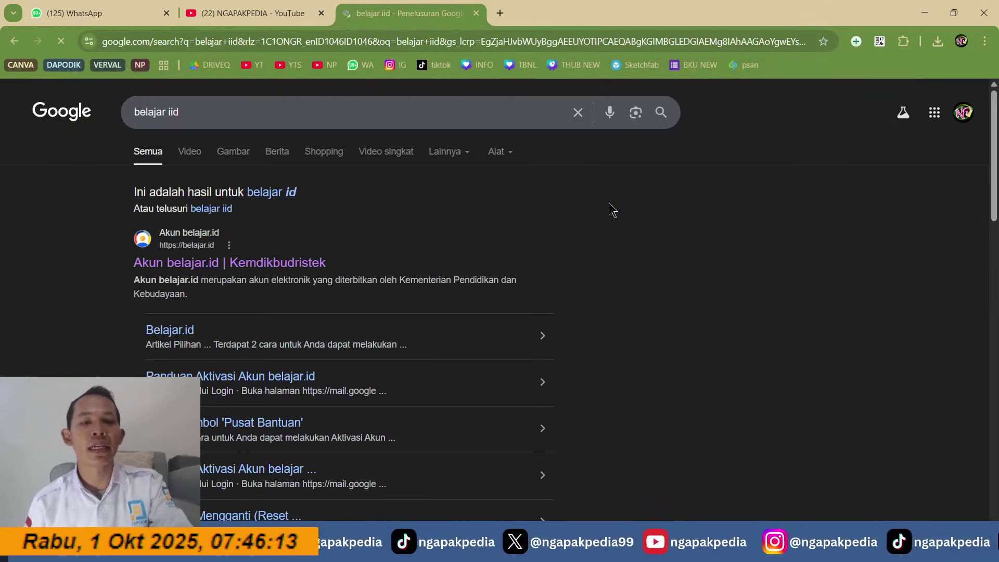
click(227, 266)
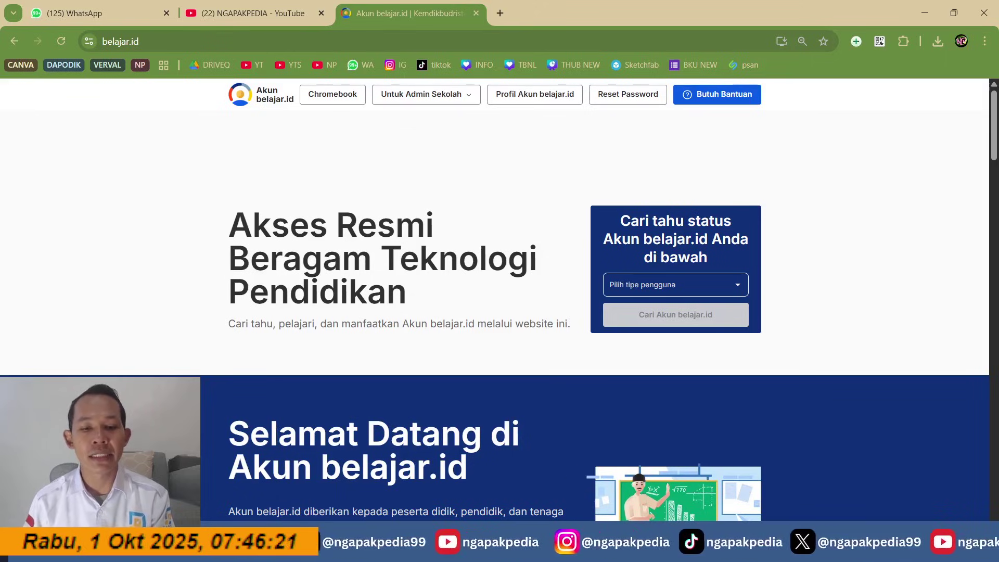
Step: Compare the three screenshots in Explorer, settling on 09.06.14, then minimize Explorer
key(alt+Tab)
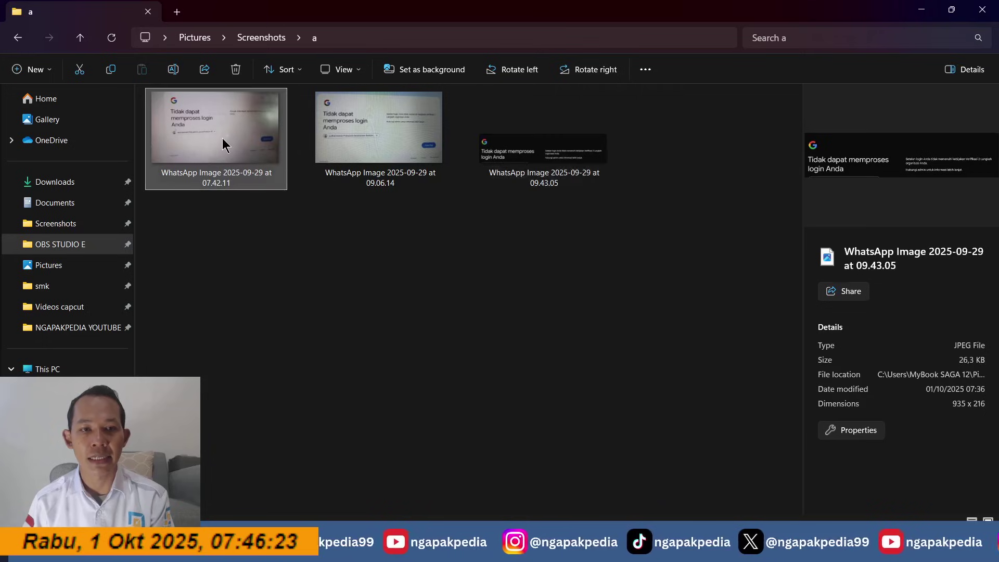
click(355, 130)
key(Right)
key(Left)
key(Left)
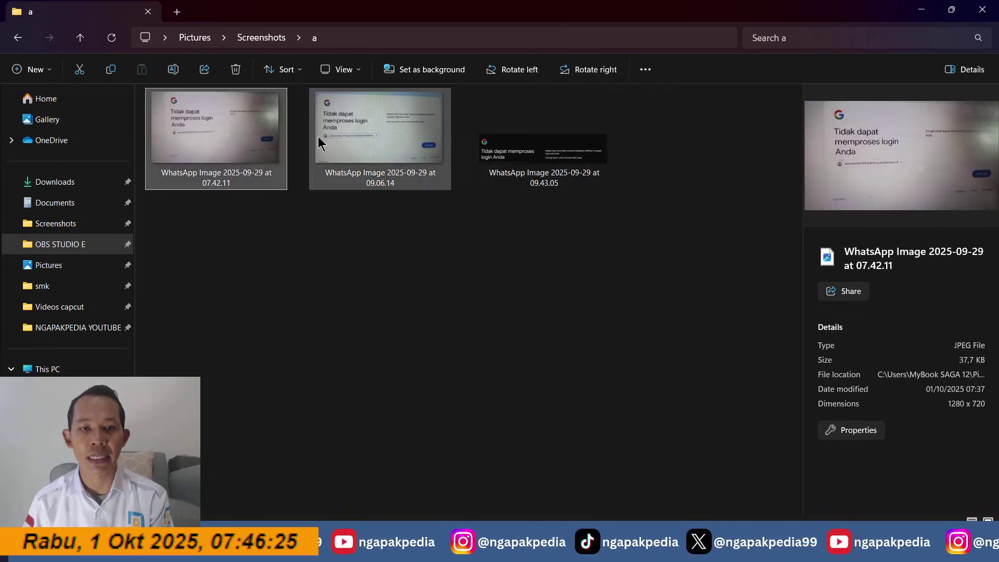
key(Right)
click(497, 165)
click(336, 139)
click(225, 130)
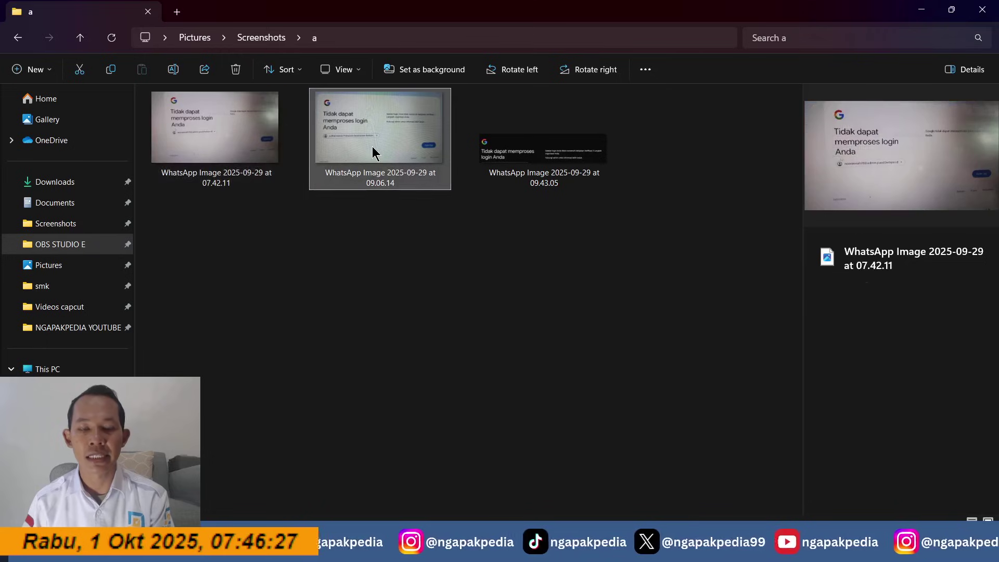
click(372, 153)
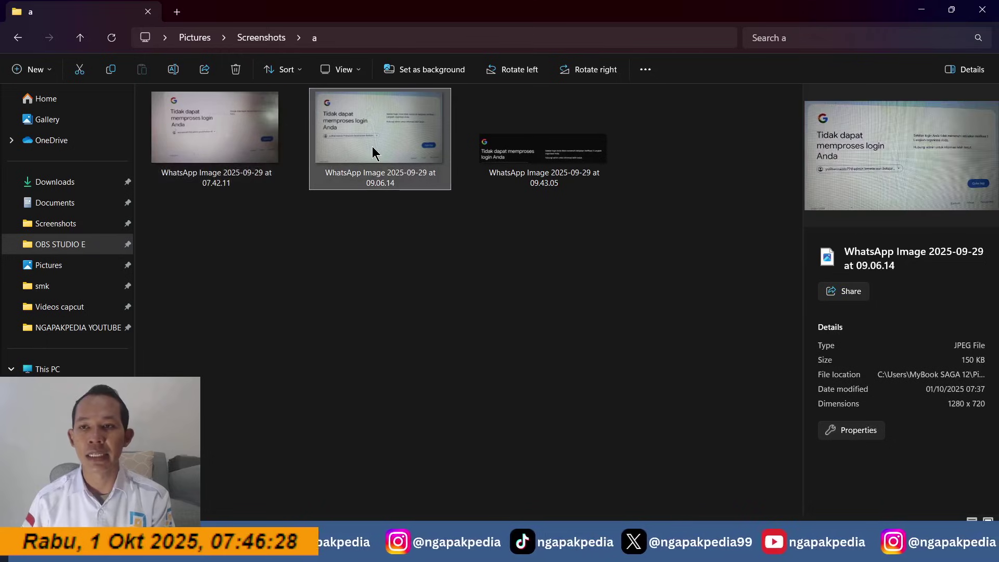
click(933, 7)
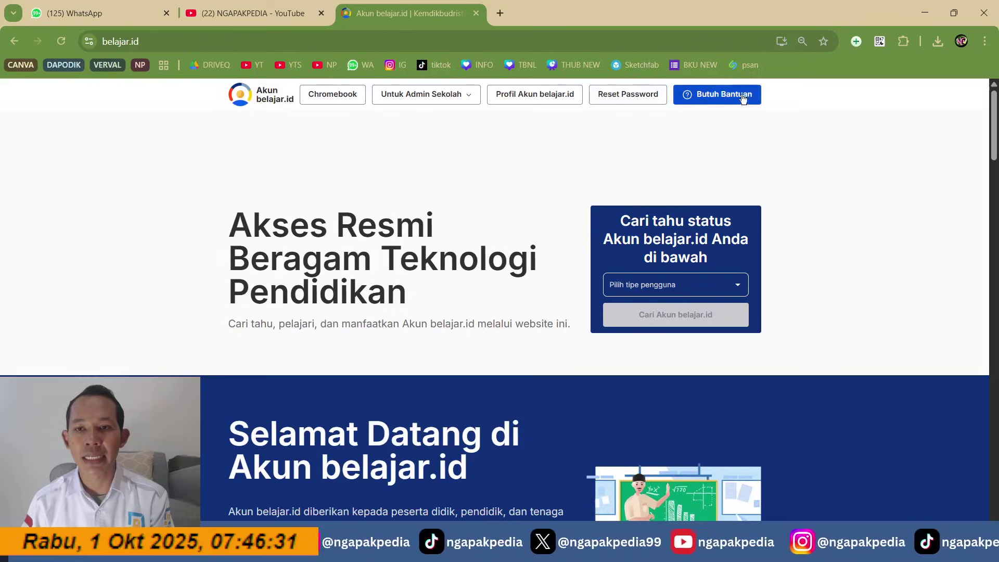
Step: Open the Pusat Informasi help centre from belajar.id's 'Butuh Bantuan' button and wait for it to load
click(722, 93)
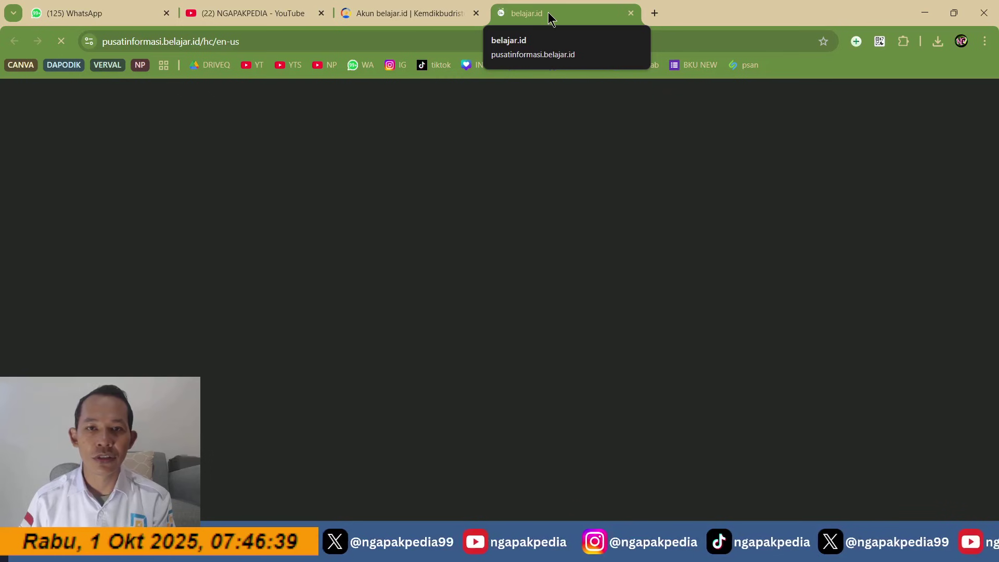
click(462, 550)
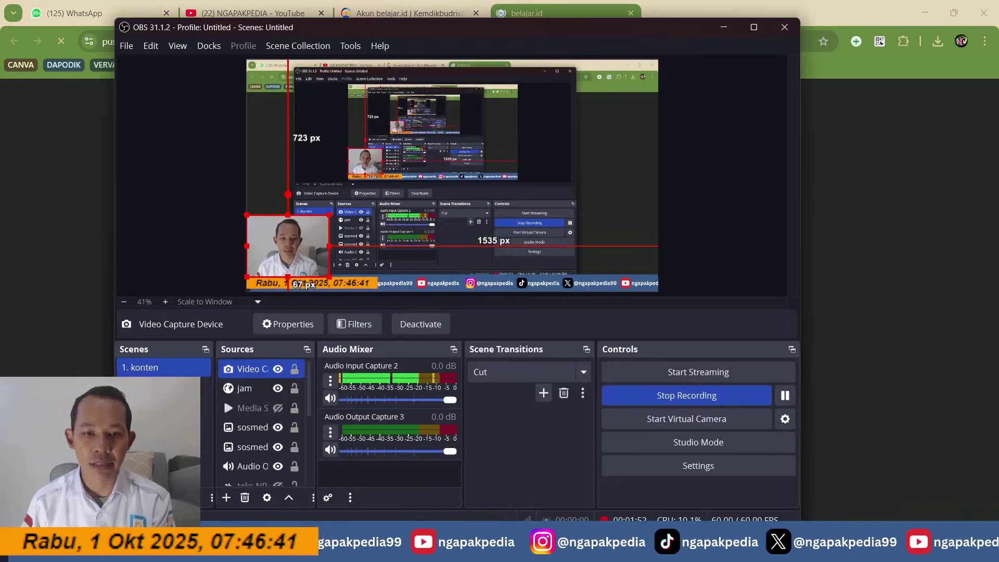
click(461, 550)
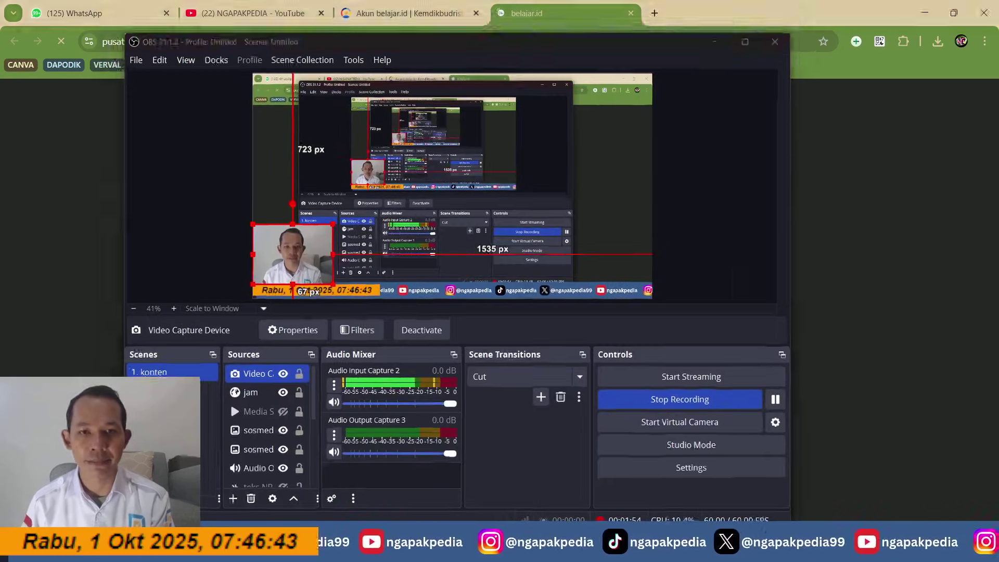
click(253, 42)
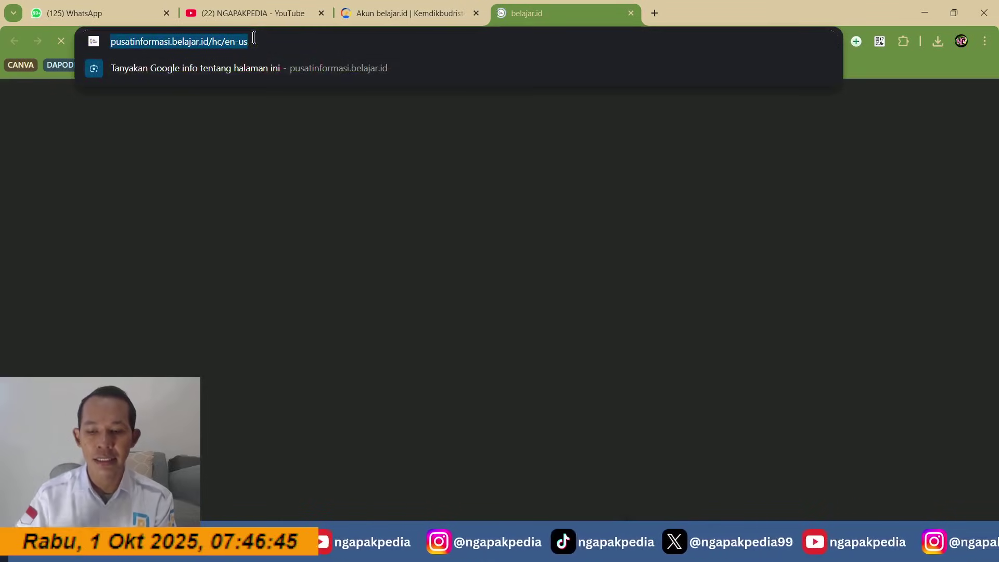
key(Return)
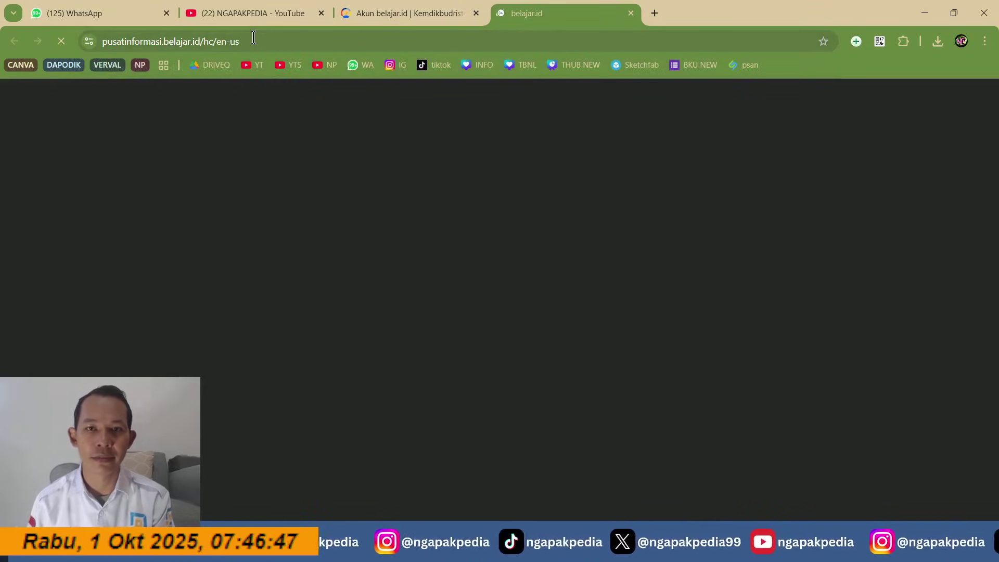
click(461, 550)
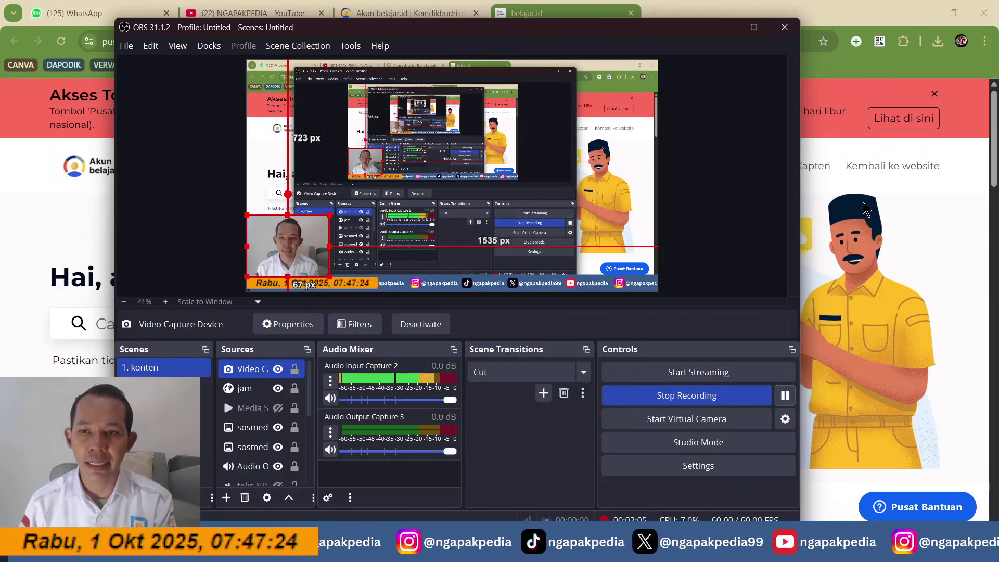
click(931, 197)
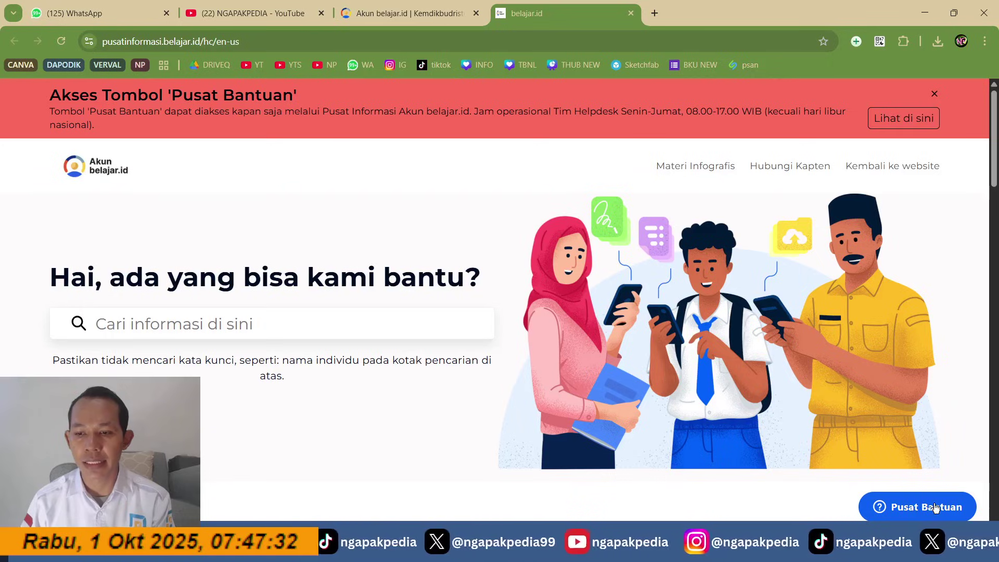
Step: Open the help request form and read the helpdesk operating hours note
click(935, 507)
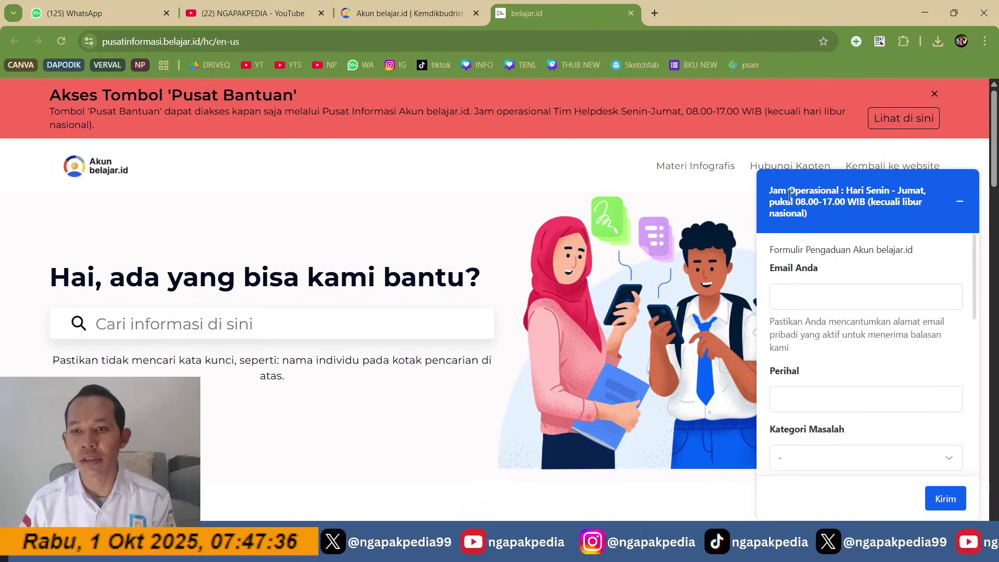
mouse_move(790, 196)
mouse_down()
mouse_move(909, 192)
mouse_move(803, 208)
mouse_up()
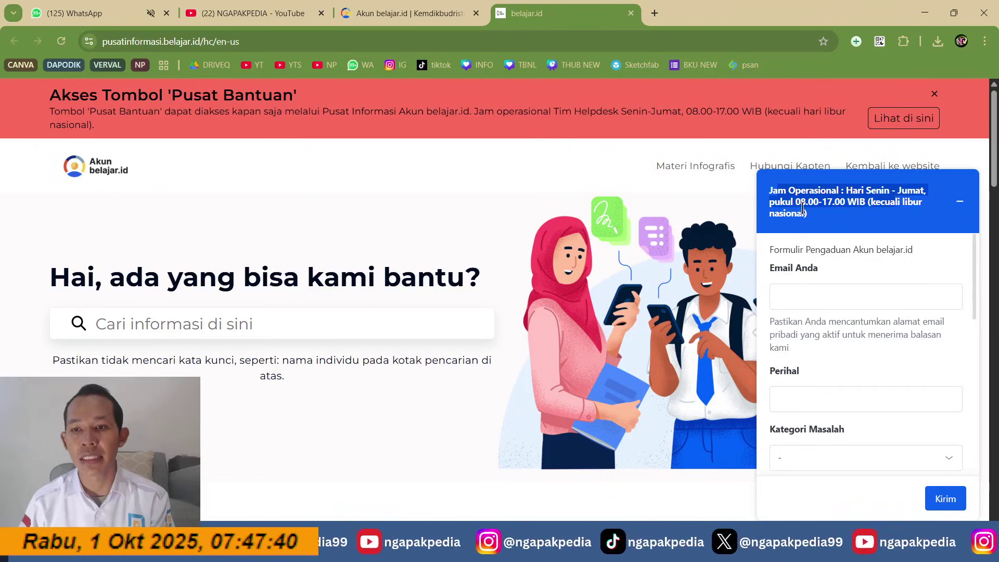
click(885, 202)
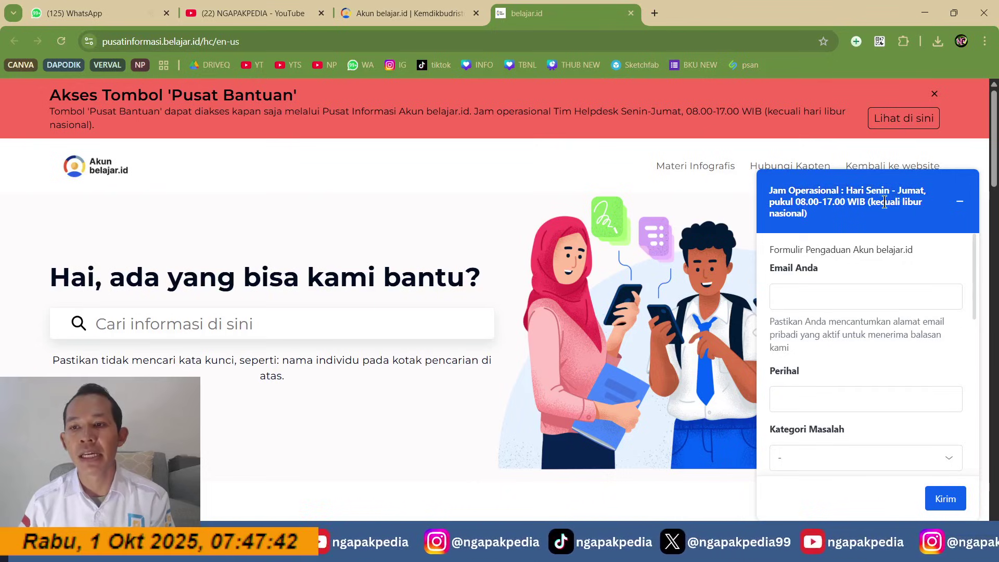
drag(884, 203, 805, 214)
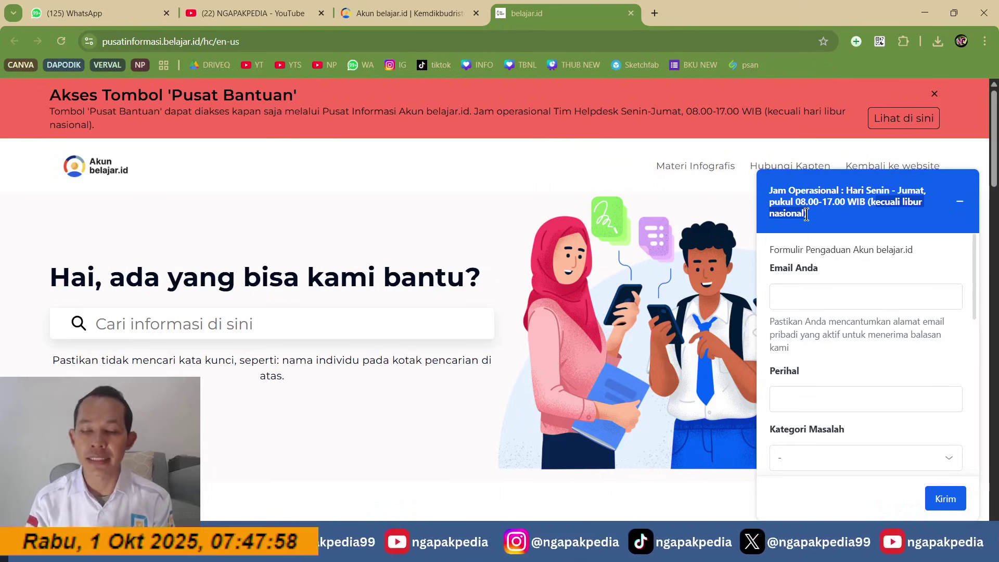
click(802, 203)
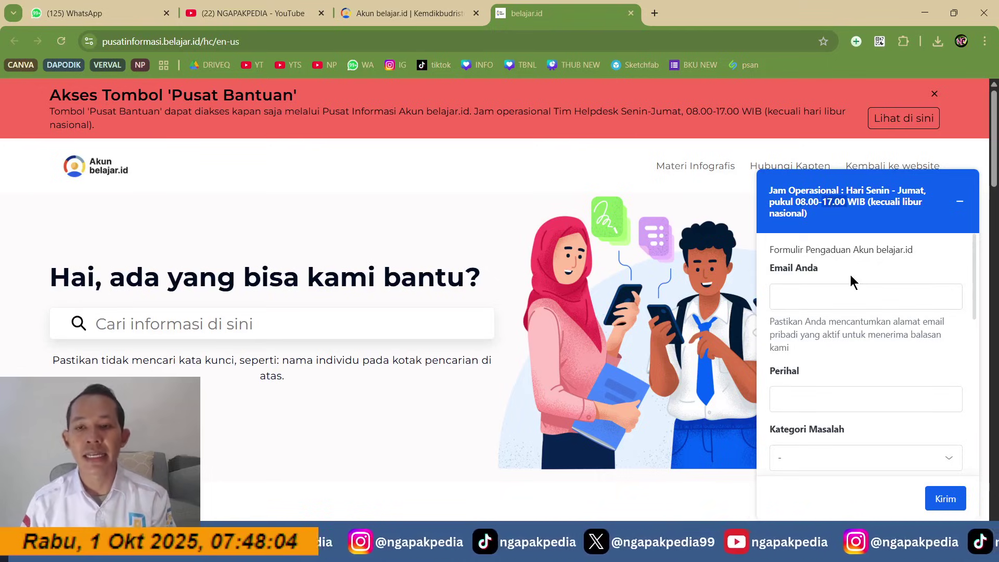
Step: Fill Email Anda with a saved address from Chrome autofill
click(844, 291)
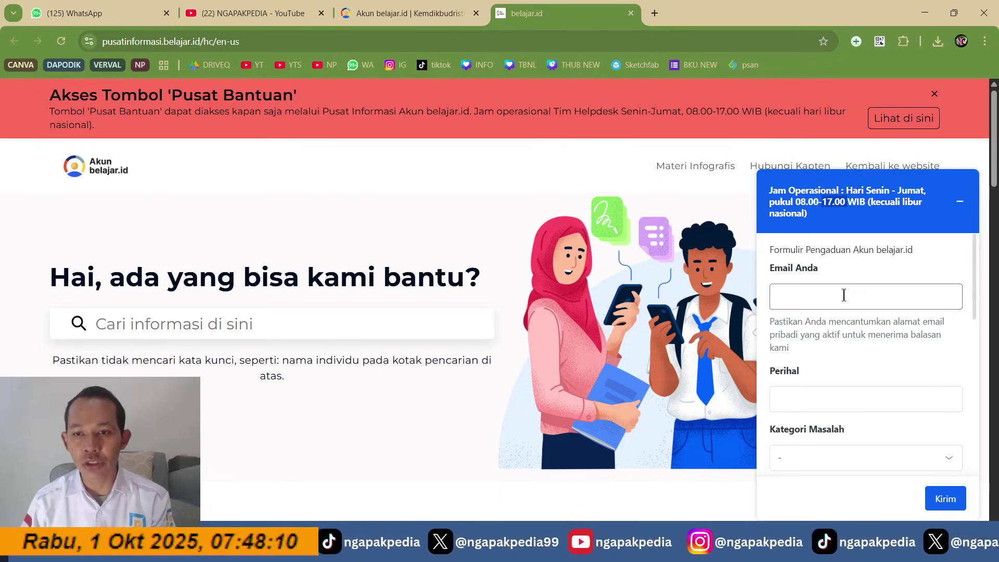
click(844, 295)
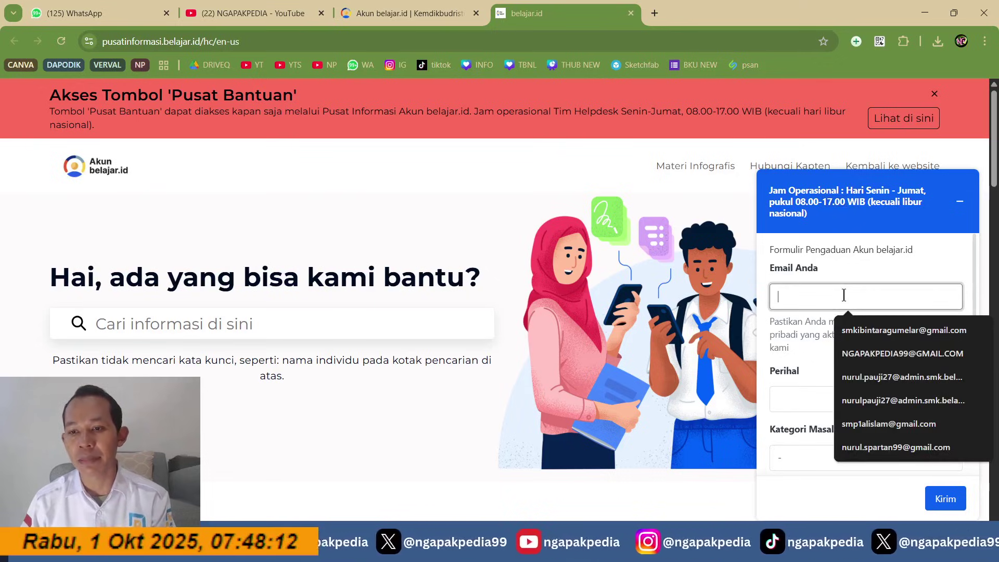
click(888, 348)
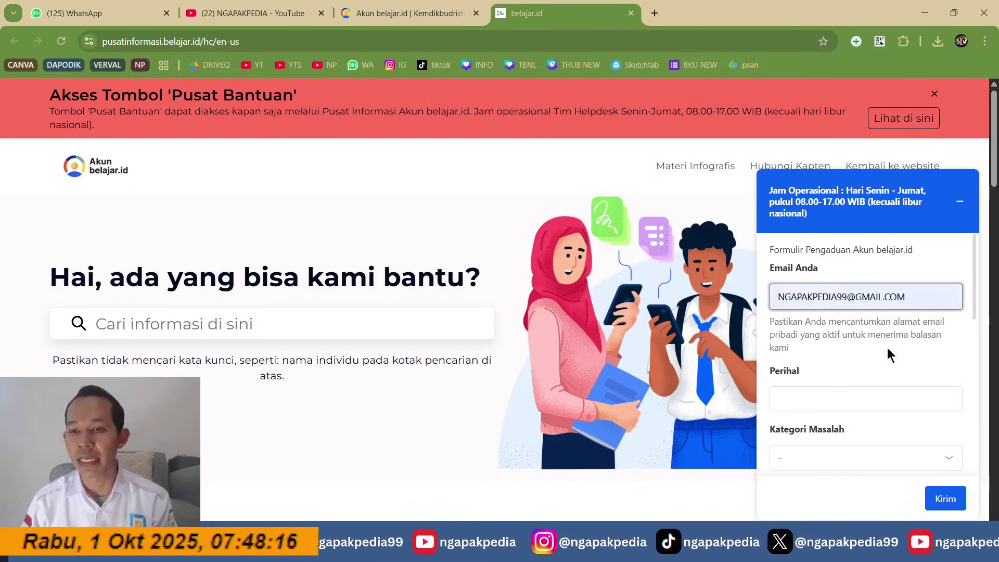
click(785, 323)
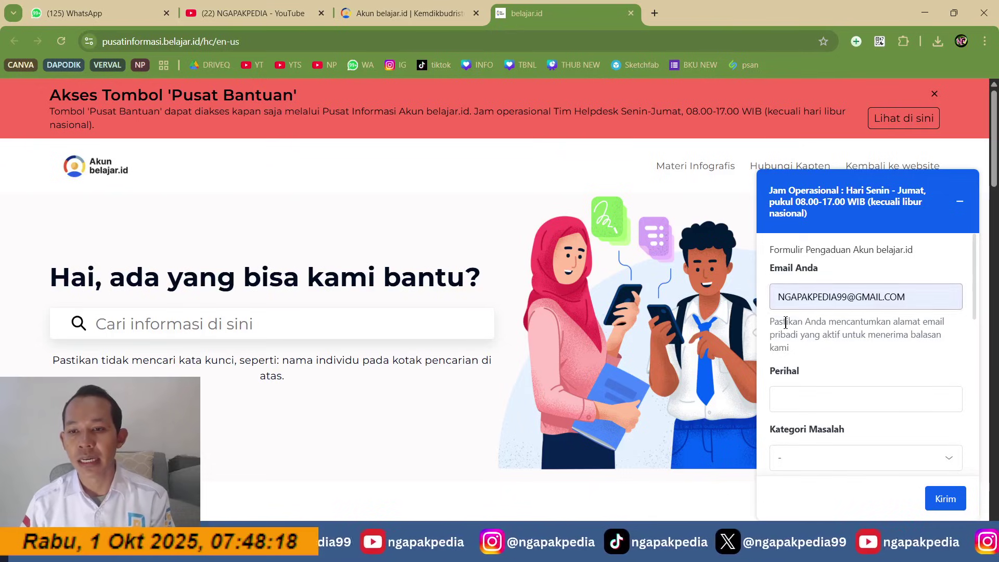
drag(785, 322, 799, 353)
click(794, 348)
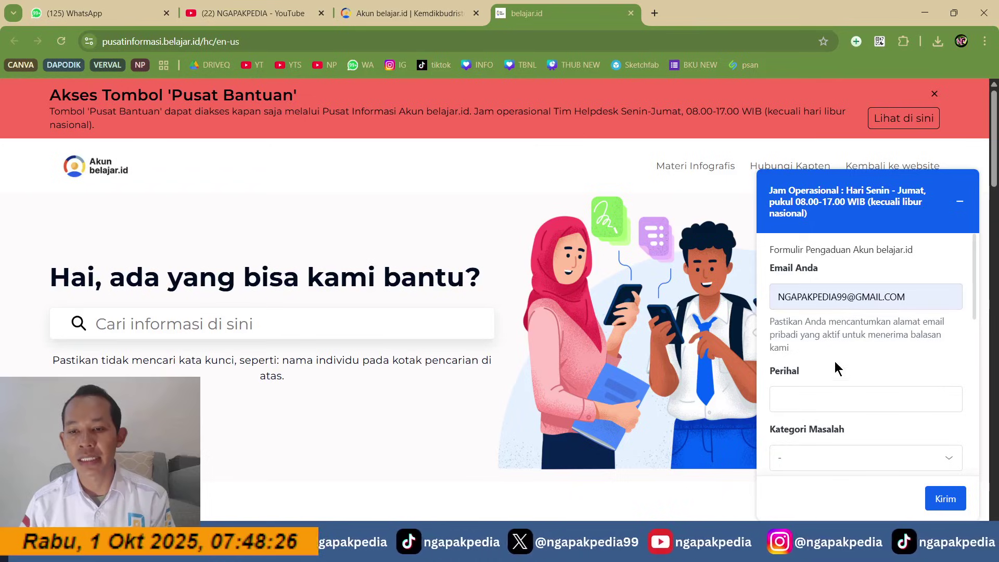
Step: Enter the subject 'permasalahan akun admin' in Perihal and open the Kategori Masalah list
click(827, 396)
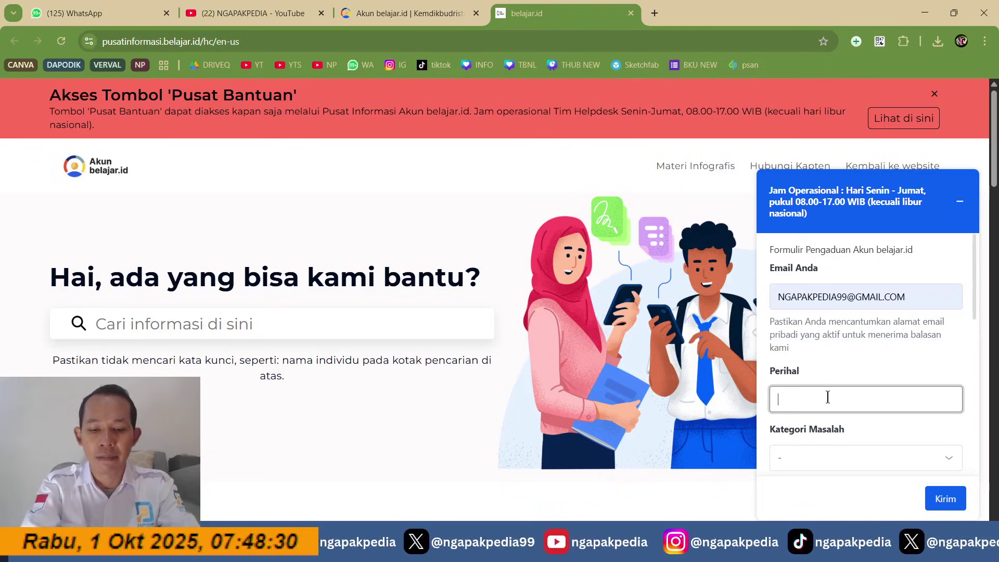
text(permasalahan akun admin)
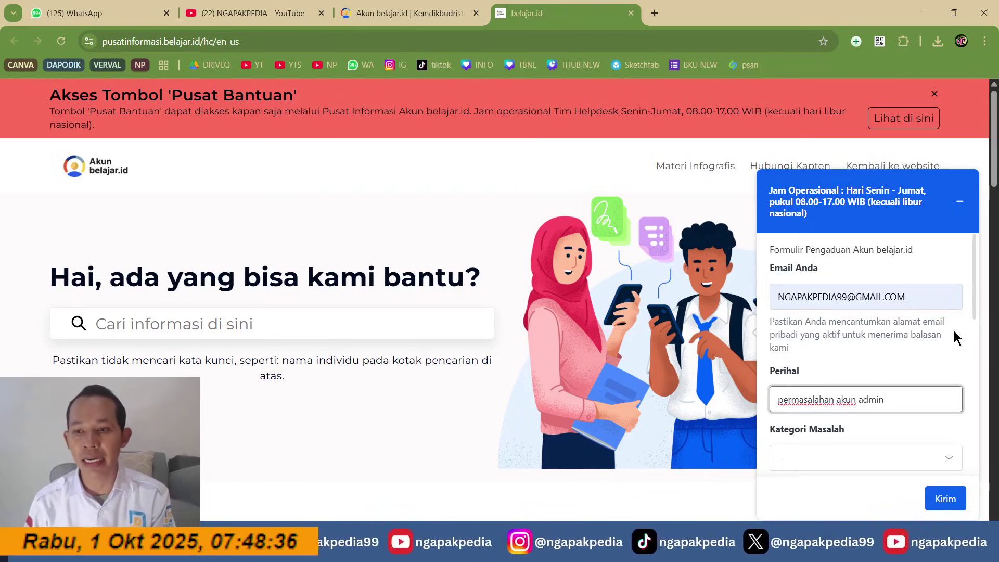
drag(973, 305, 975, 341)
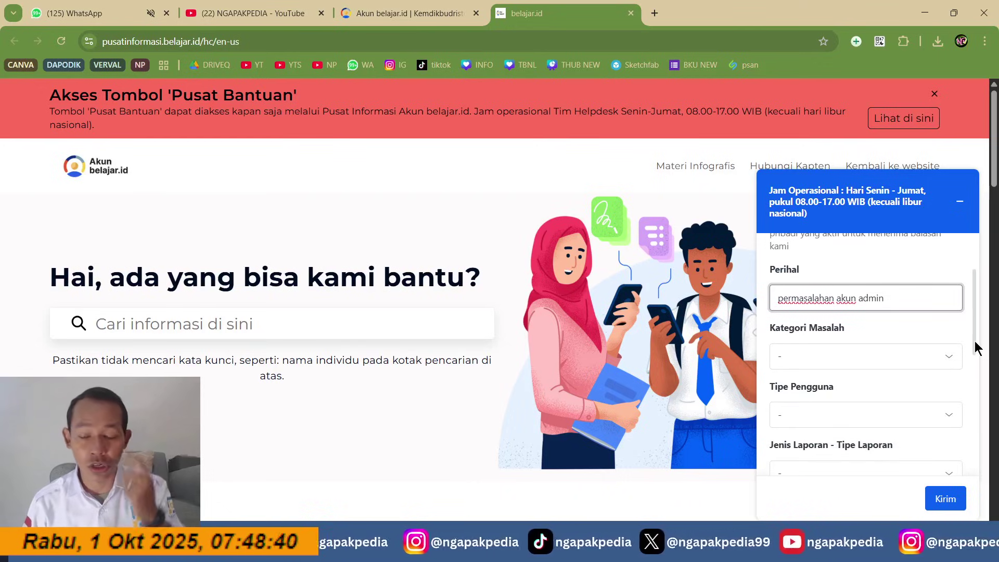
click(897, 358)
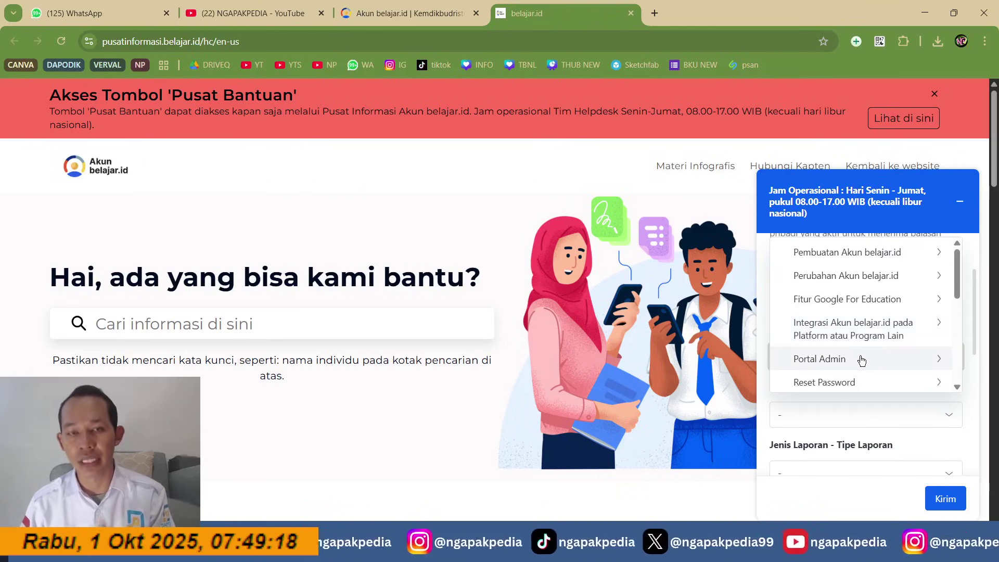
Step: Set the category to Portal Admin > Kendala Login Portal Admin and user type to Operator Sekolah
click(916, 361)
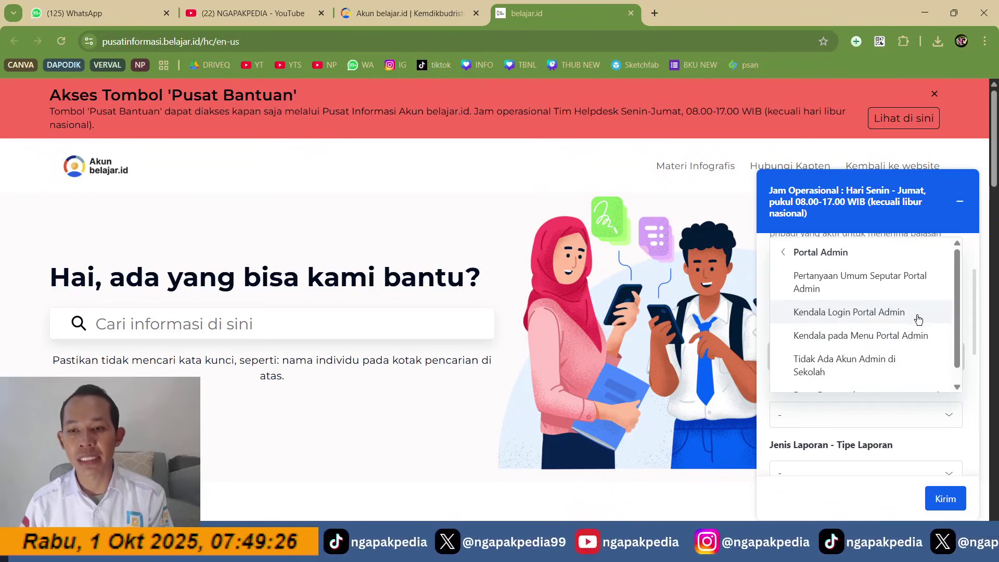
click(887, 312)
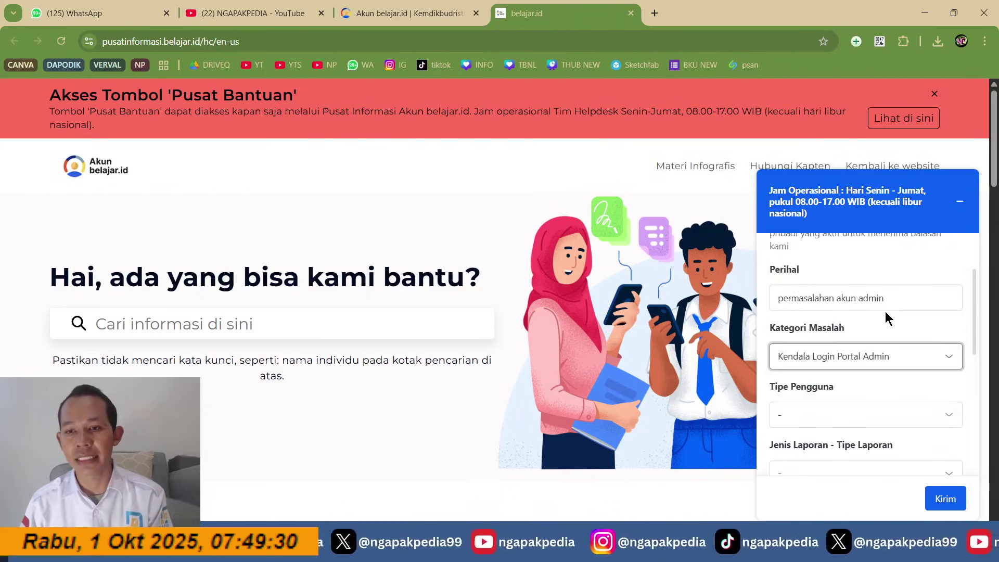
click(871, 415)
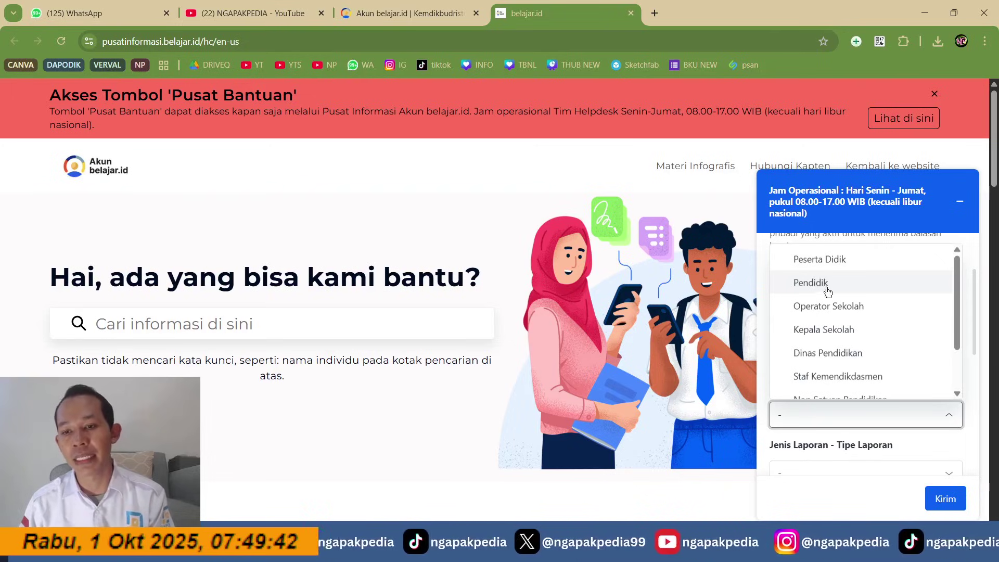
click(839, 308)
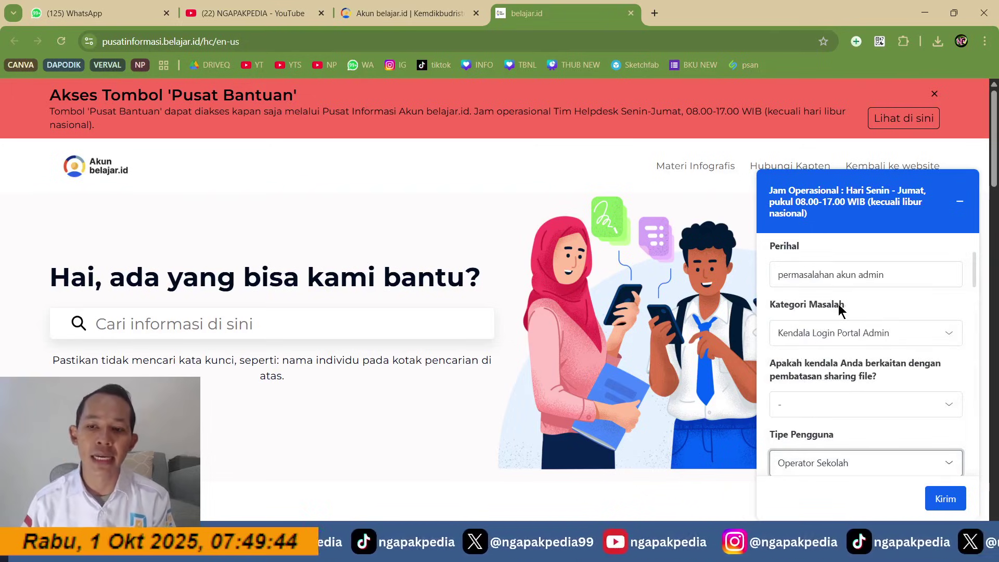
drag(972, 277, 972, 291)
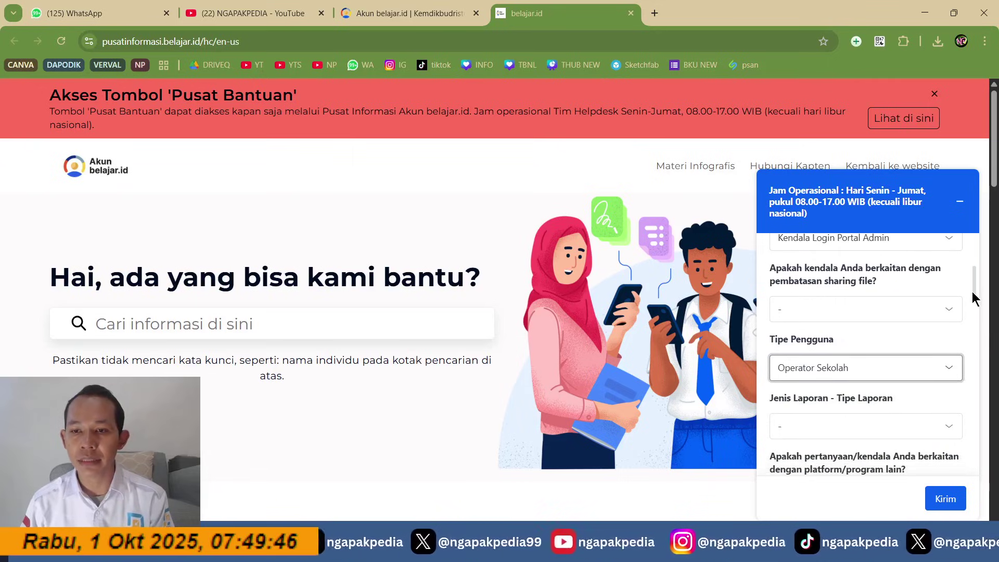
Step: Answer Tidak to both yes/no questions and set the report type to Keluhan & Kendala
click(906, 310)
click(822, 363)
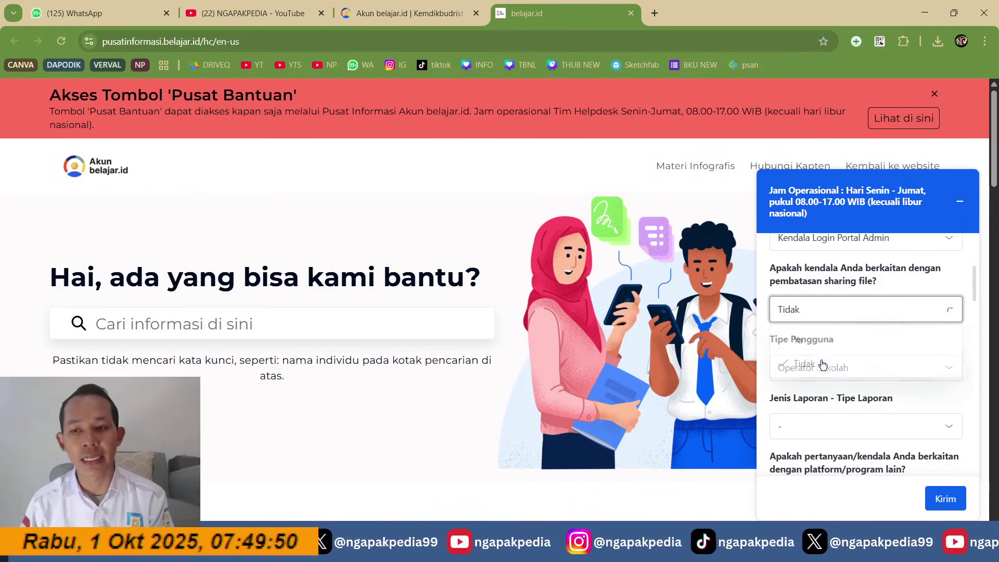
drag(973, 293, 973, 309)
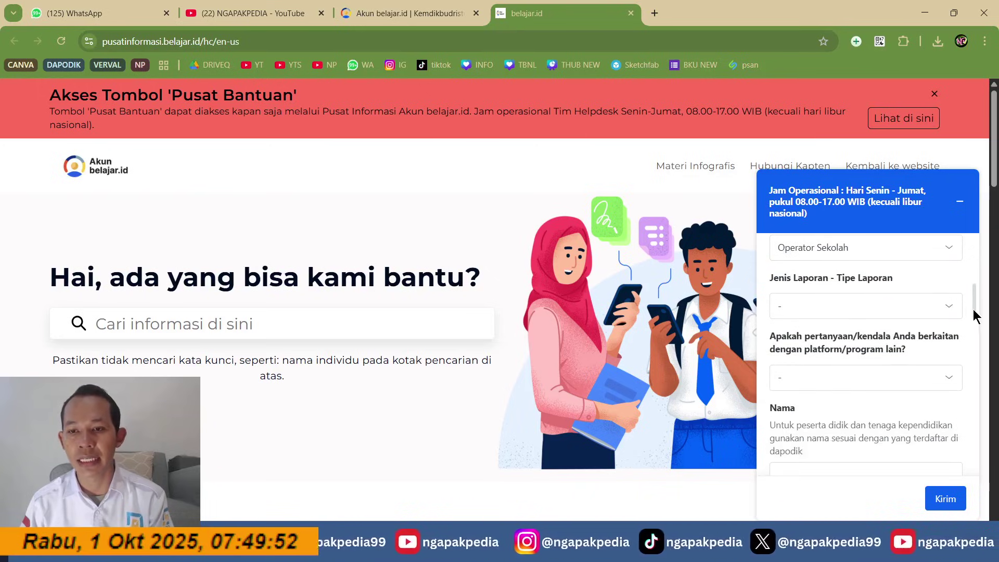
click(931, 307)
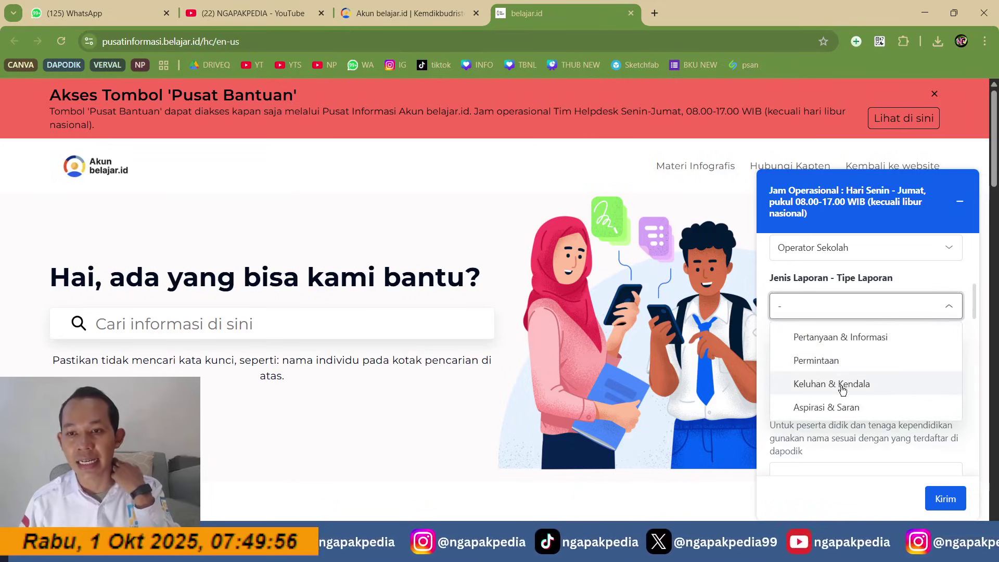
click(842, 389)
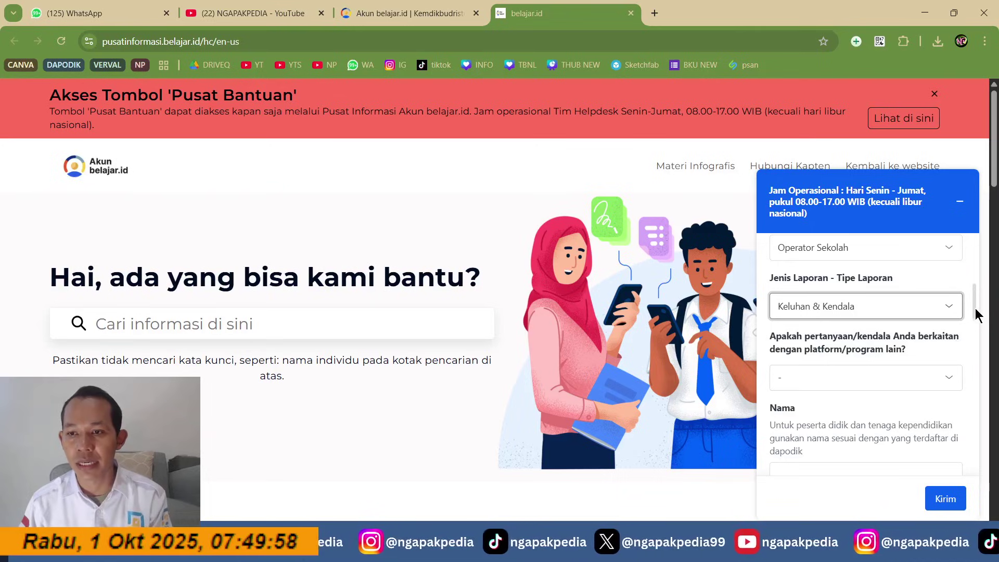
drag(973, 311, 972, 320)
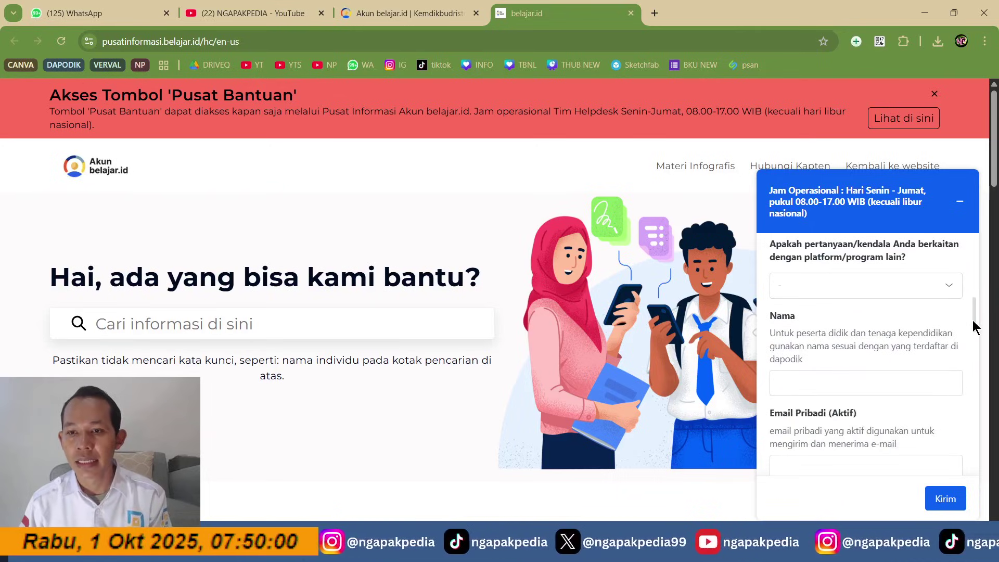
click(949, 287)
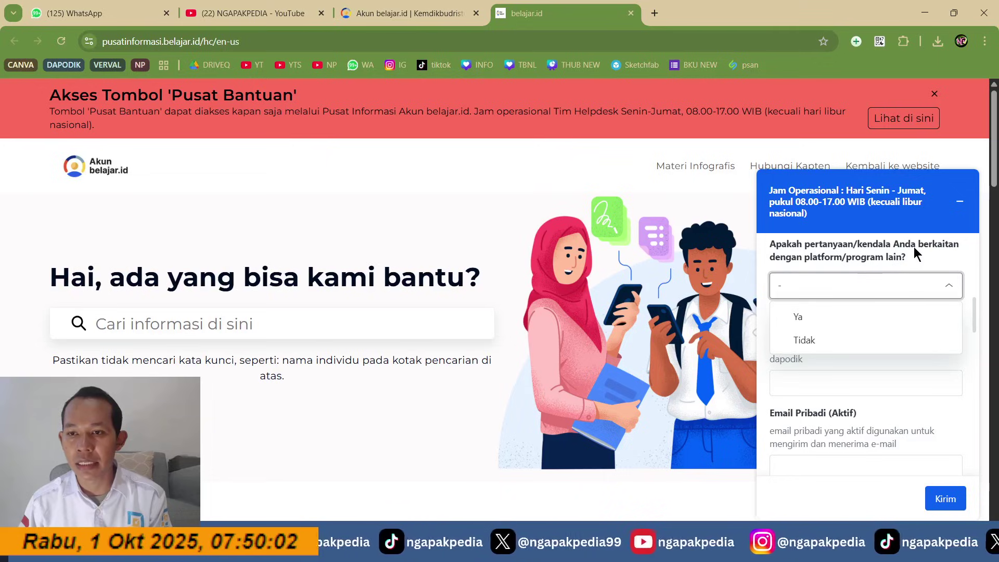
click(816, 341)
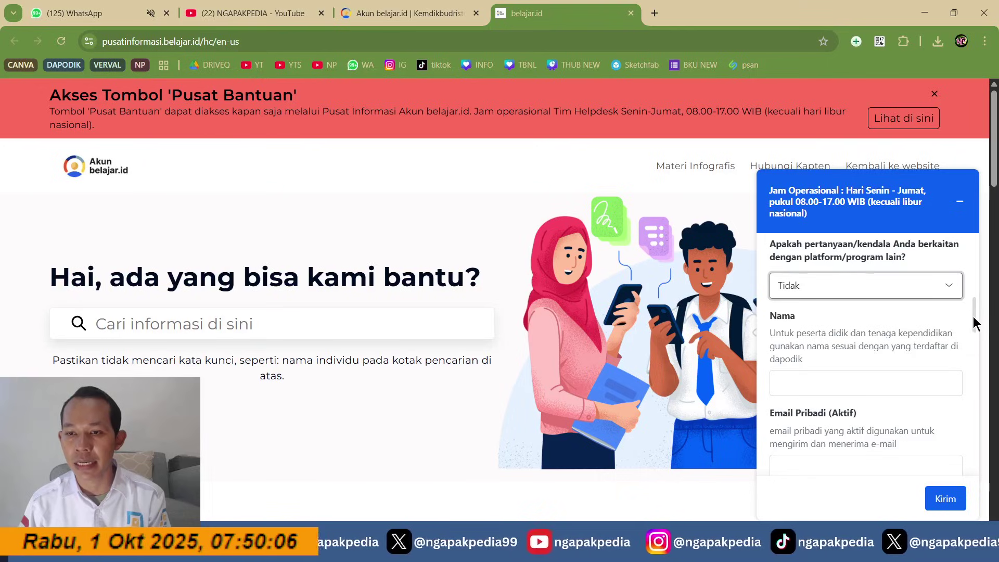
drag(973, 316, 973, 321)
click(847, 346)
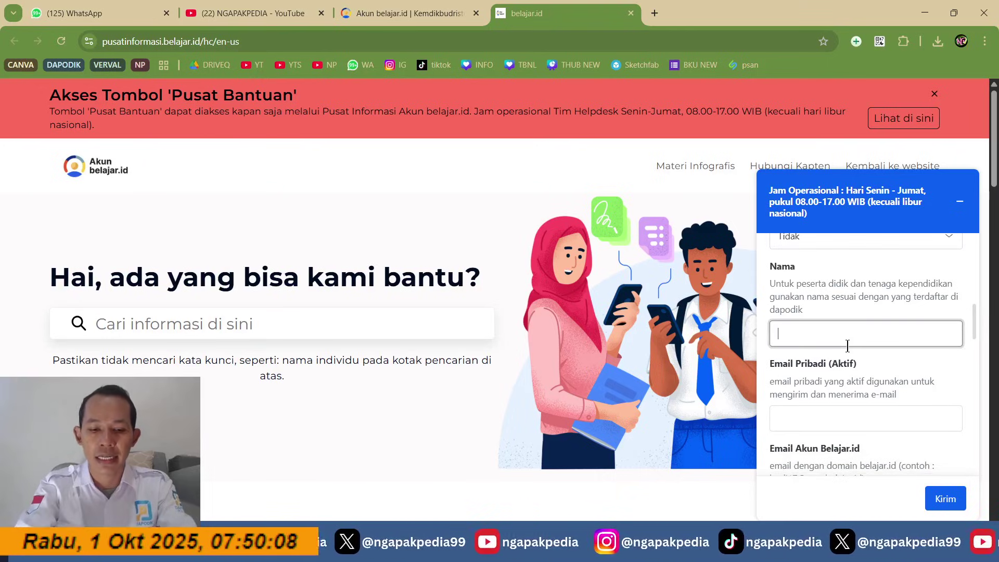
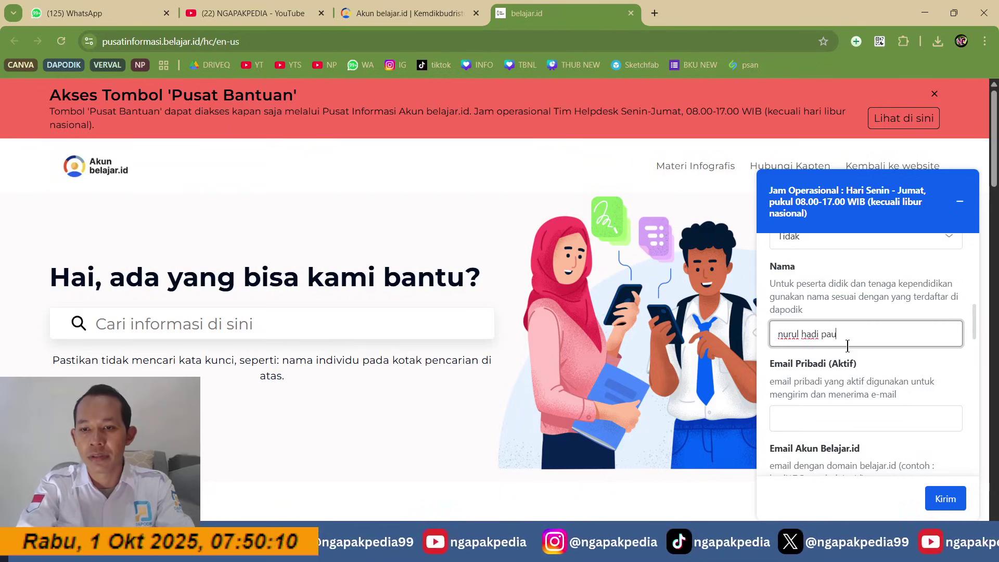
Step: Fill in the reporter's full name, personal email and belajar.id admin account email
key(Tab)
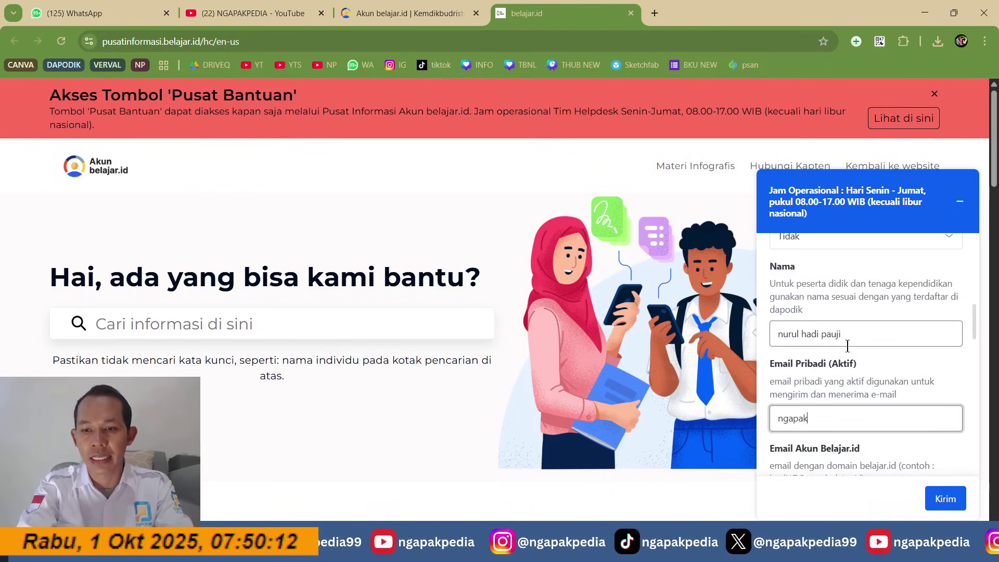
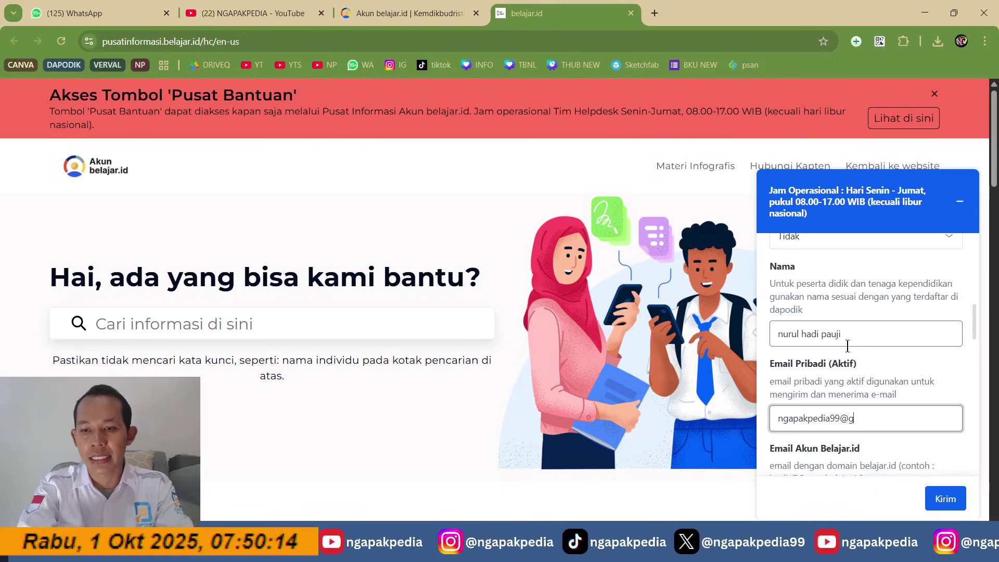
key(Tab)
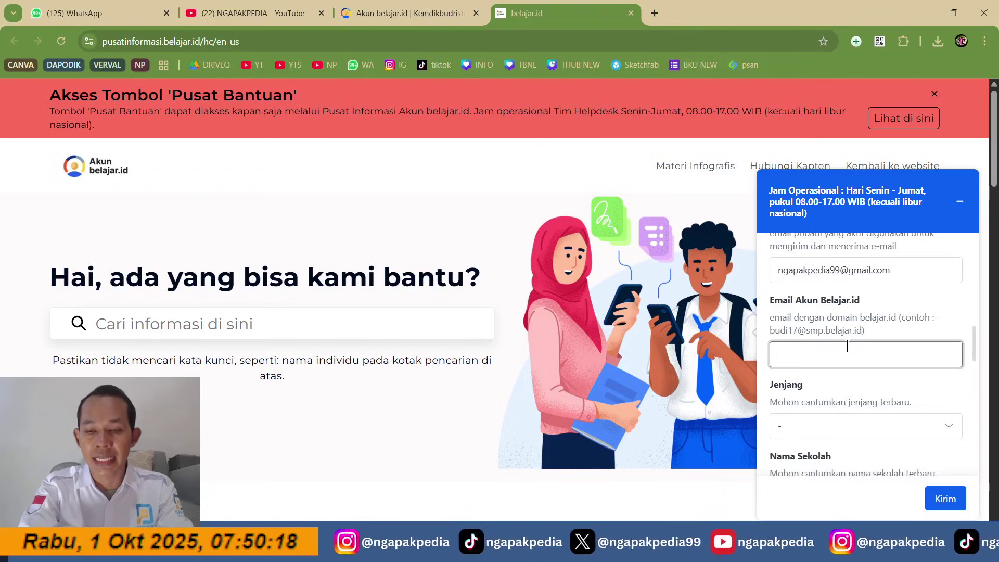
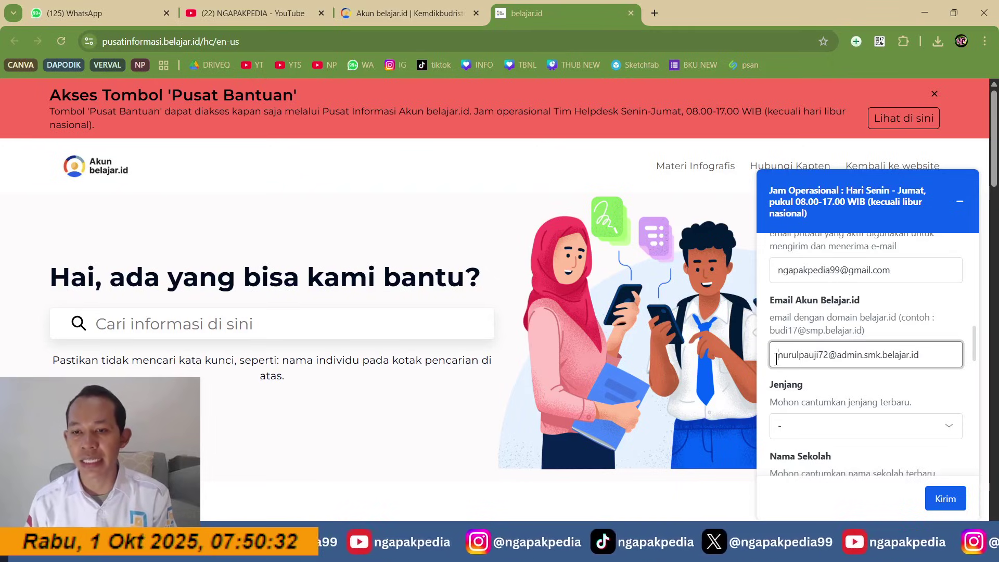
click(880, 434)
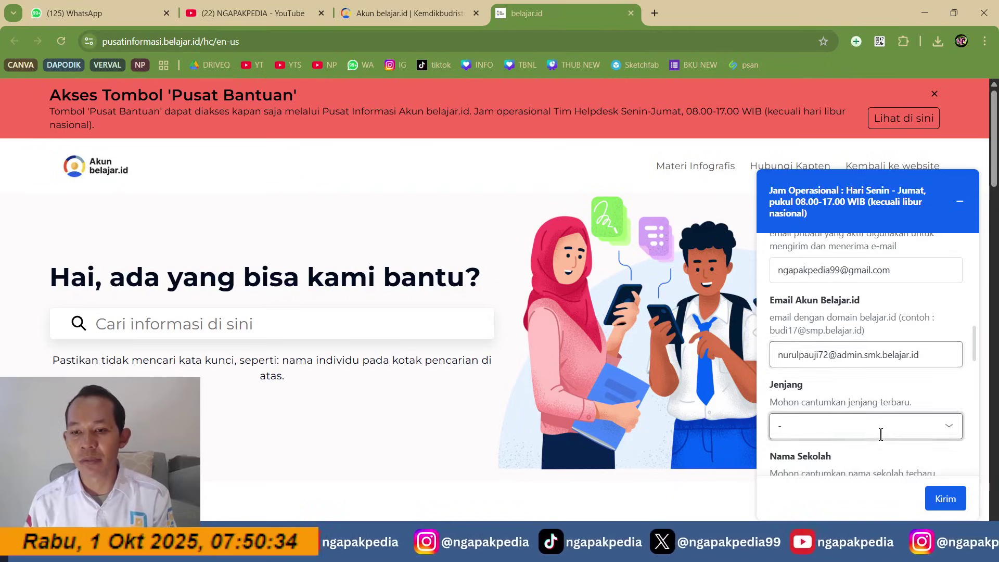
Step: Set Jenjang to SMK and the school name to 'SMK ISLAM BINA NUSANTARA GUMELAR'
click(881, 434)
click(822, 366)
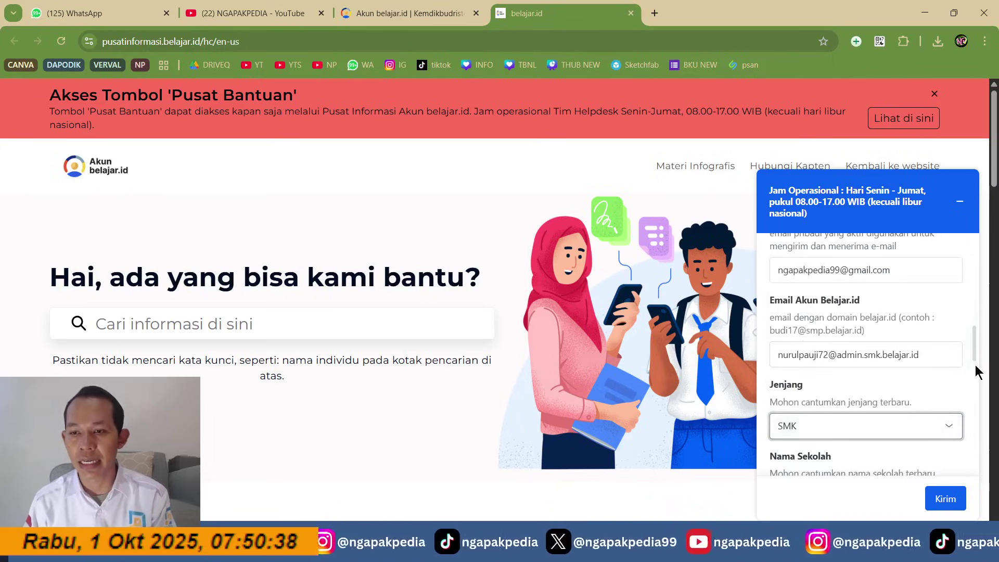
drag(971, 353, 972, 374)
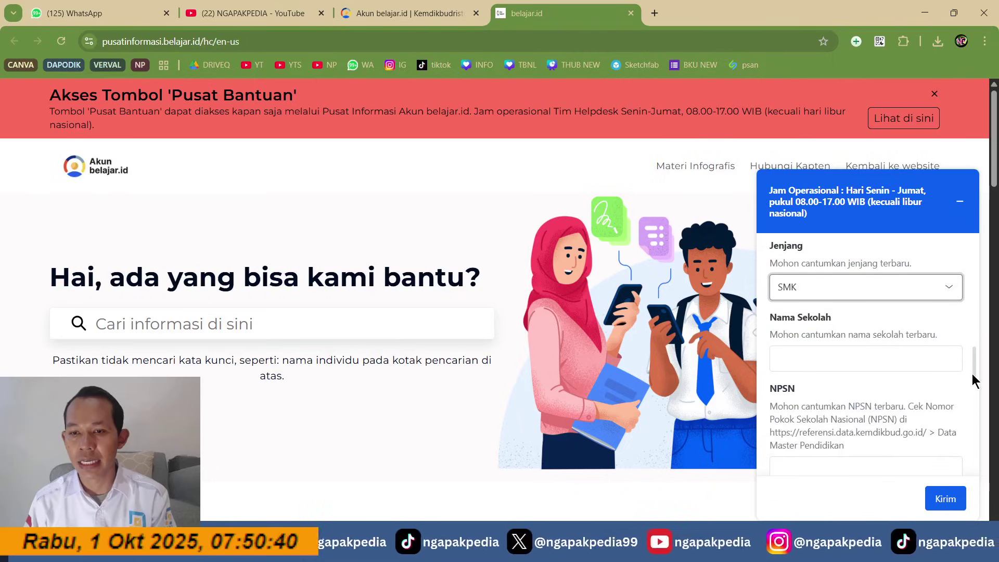
click(782, 357)
text(S)
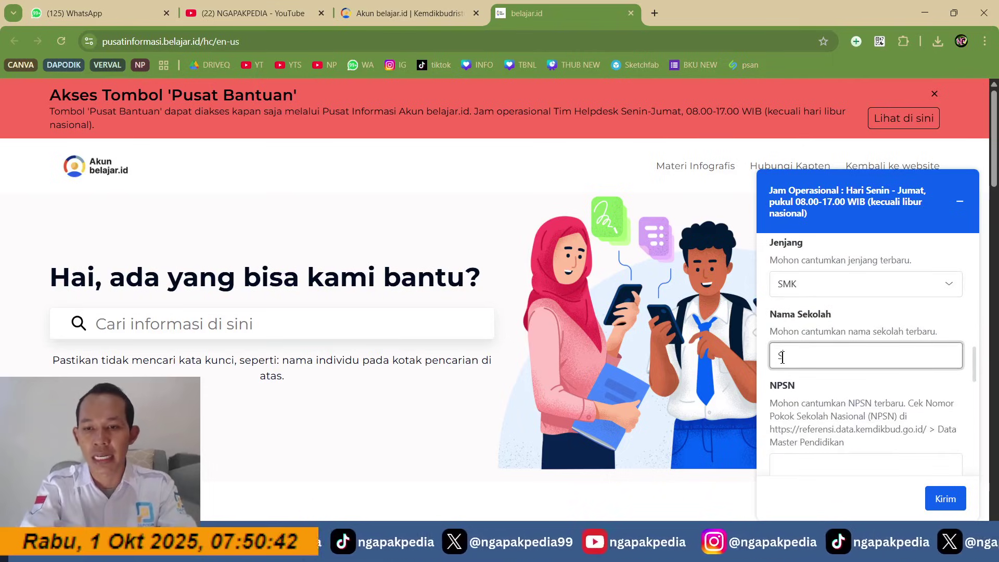
text(MK ISLAM BIN)
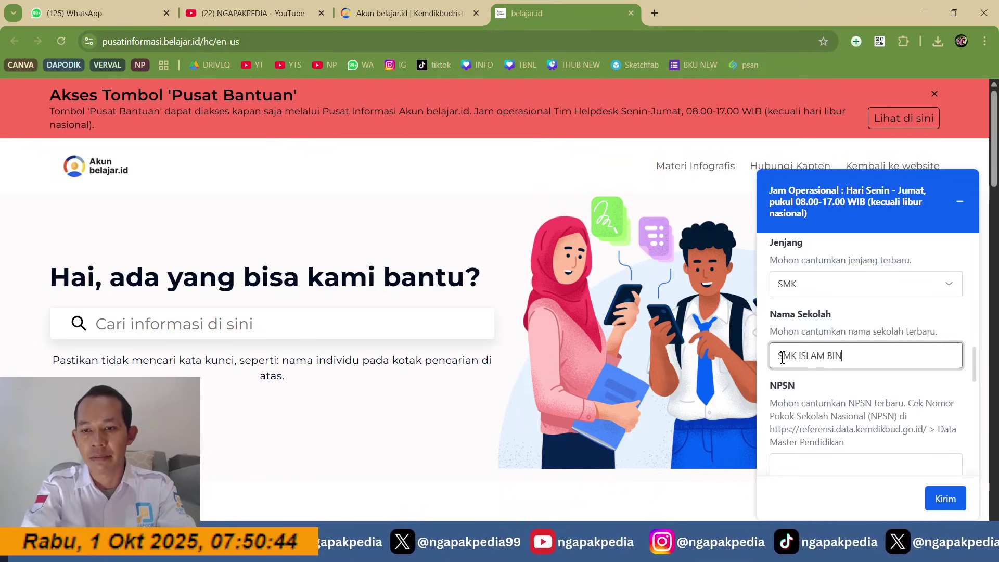
text(A NUSAN)
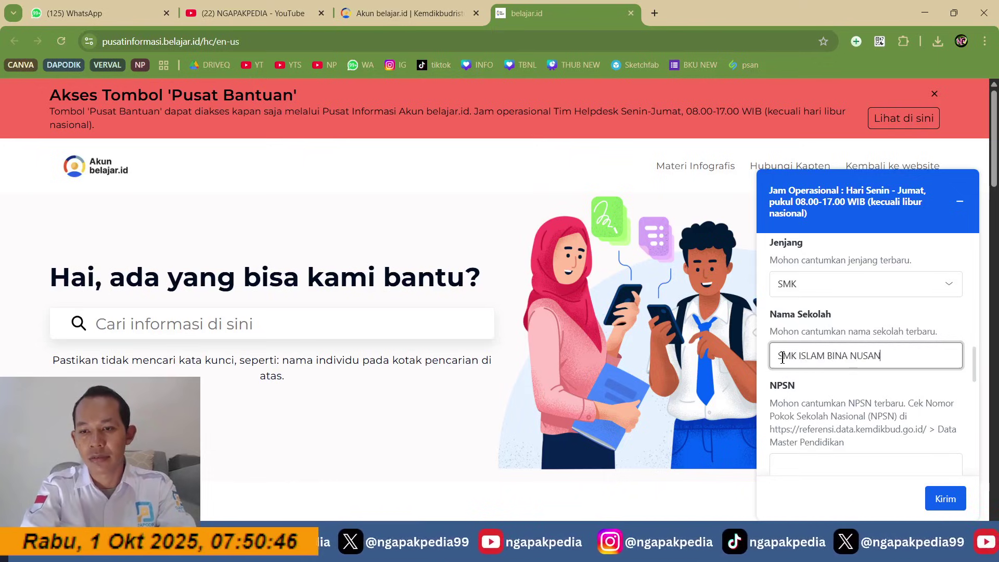
text(TARA GUMELAR)
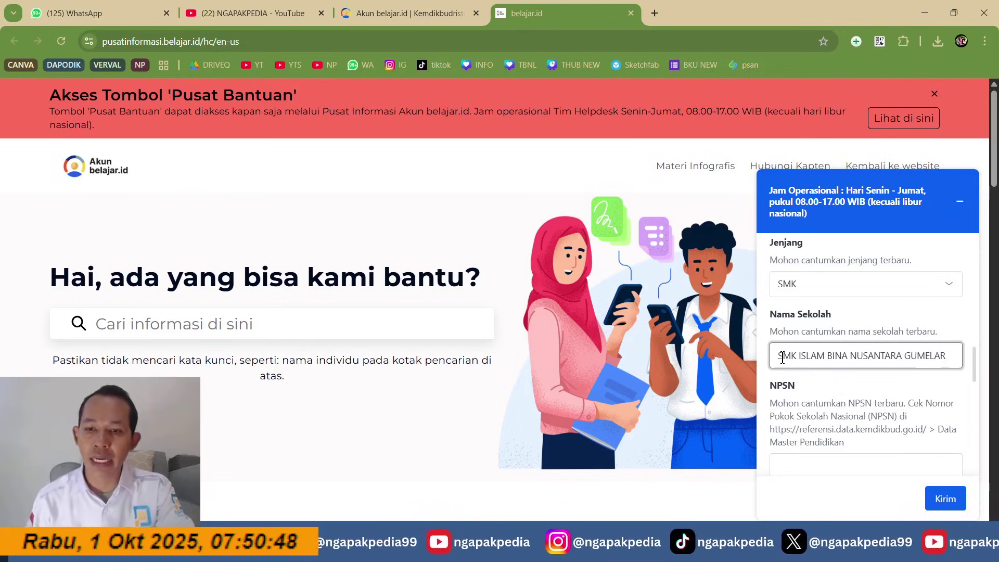
Step: Enter NPSN 69899341 and the NIK number, leaving NISN empty
scroll(785, 357, down, 3)
click(791, 310)
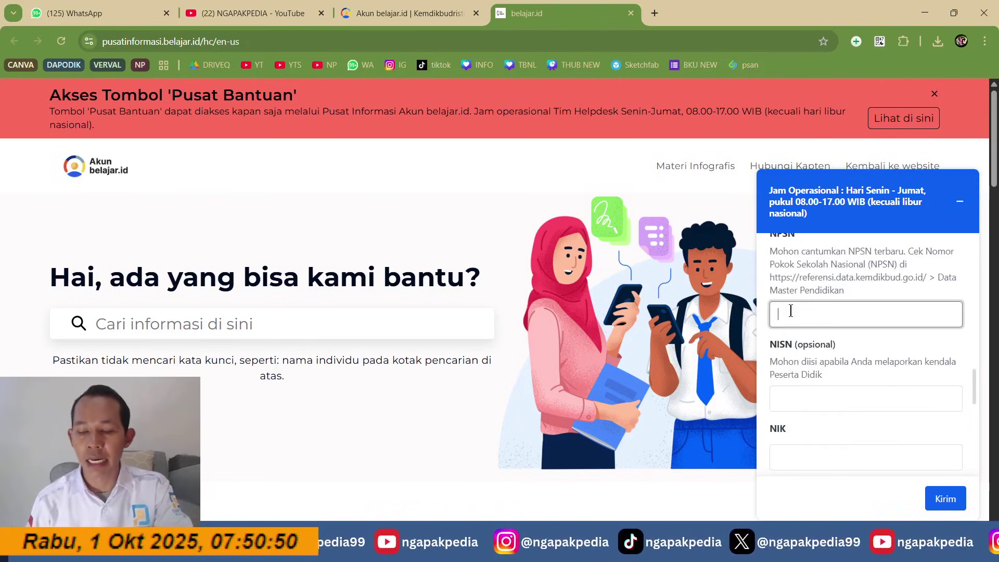
text(69899341)
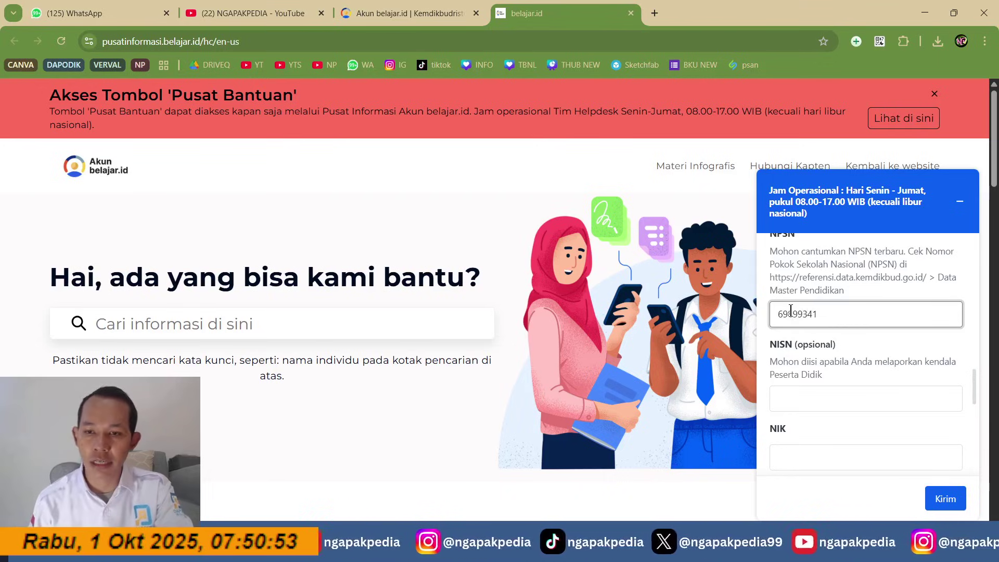
click(804, 397)
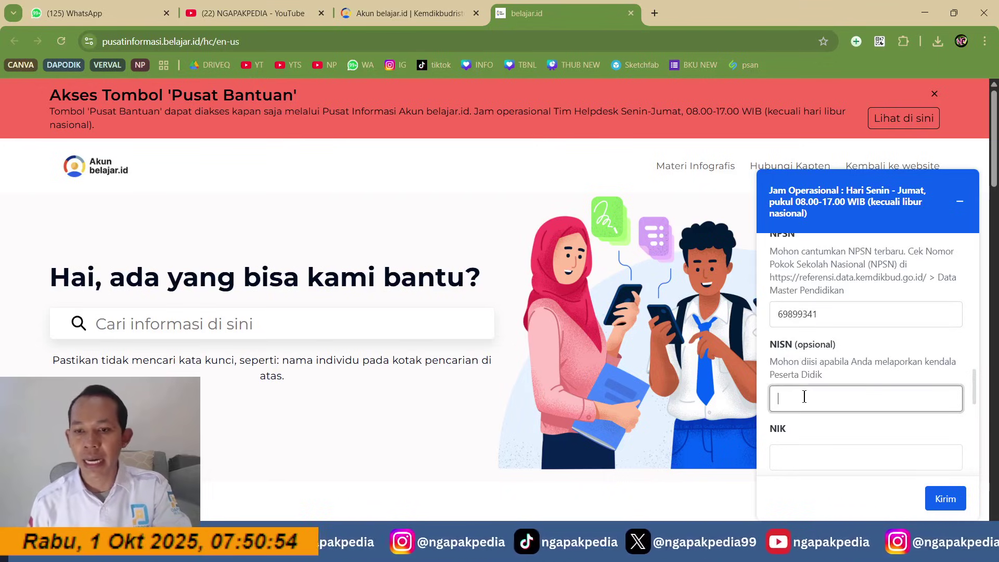
scroll(805, 397, down, 3)
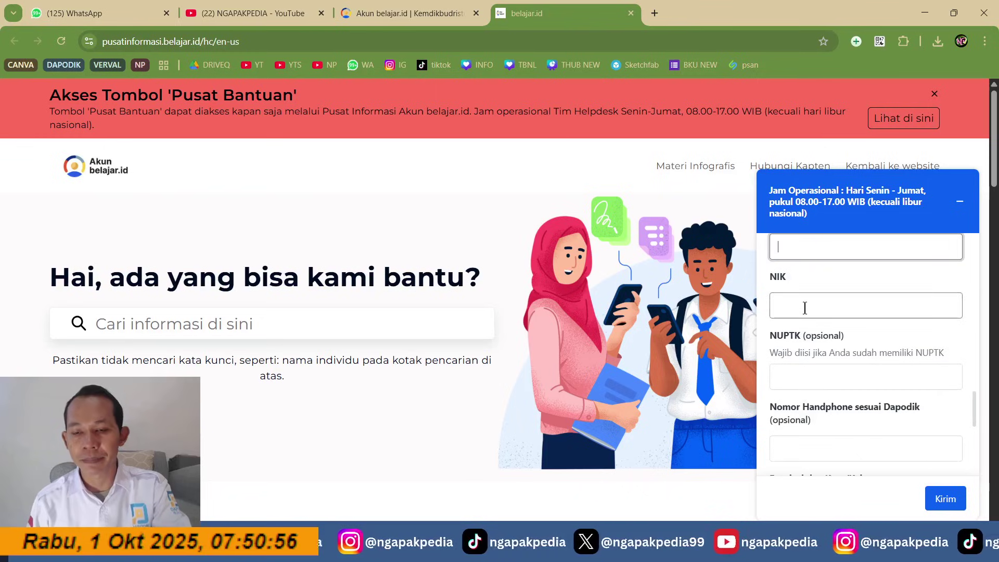
scroll(804, 312, up, 1)
scroll(804, 308, up, 2)
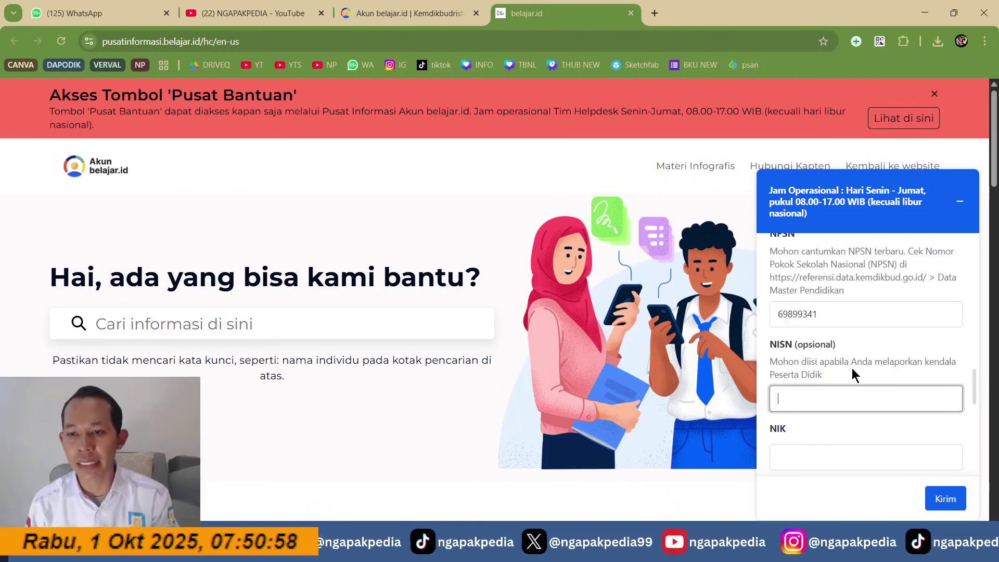
scroll(844, 370, down, 3)
click(812, 306)
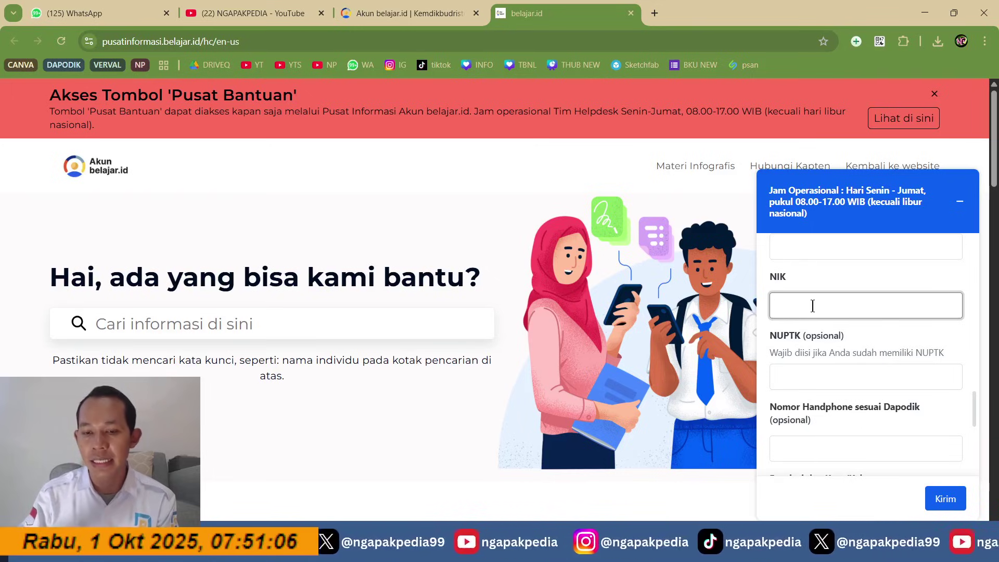
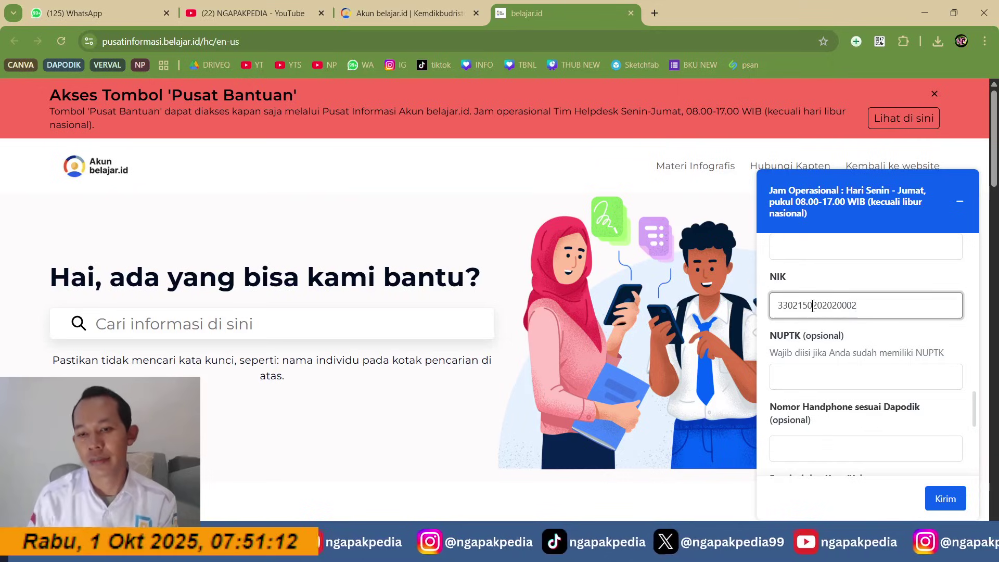
Step: Leave NUPTK and phone empty and set the location to Jawa Tengah, Kabupaten Banyumas
click(826, 372)
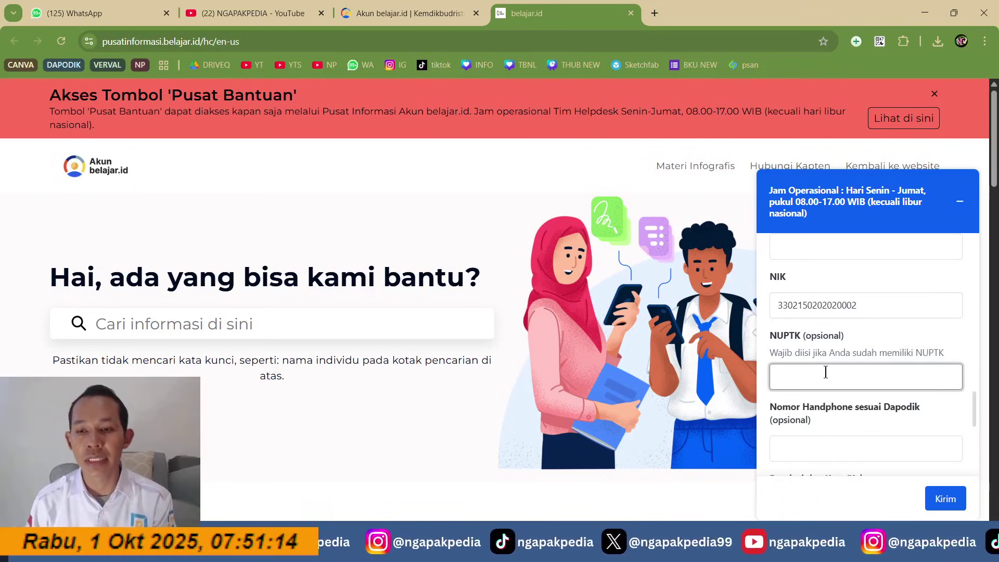
scroll(826, 372, down, 3)
click(818, 304)
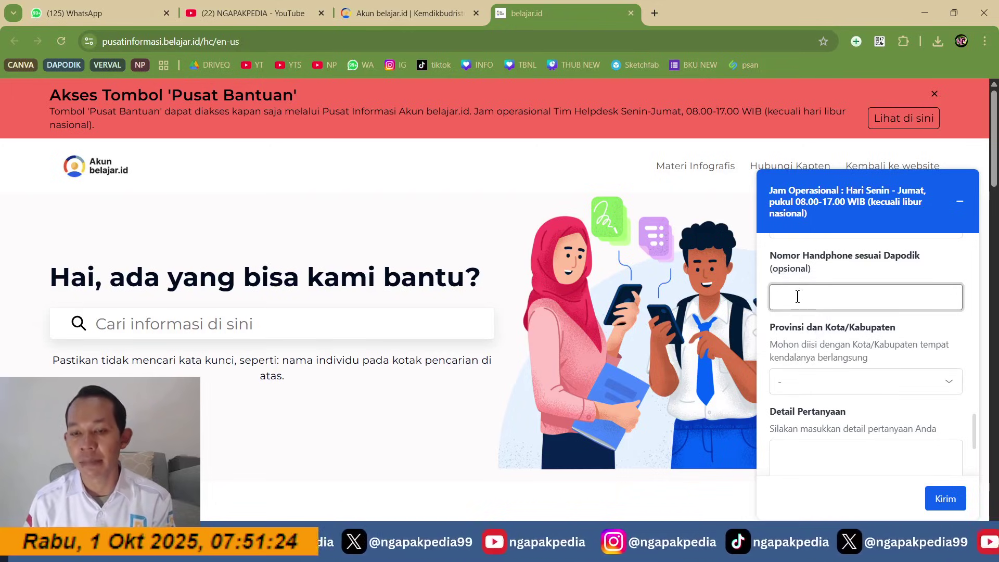
click(836, 383)
scroll(829, 347, down, 6)
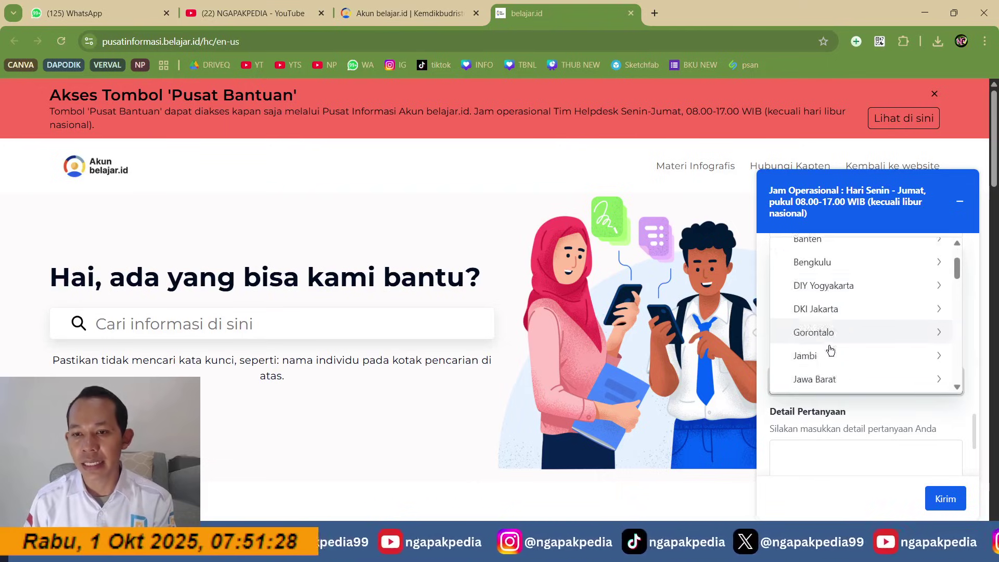
scroll(828, 339, up, 3)
click(826, 312)
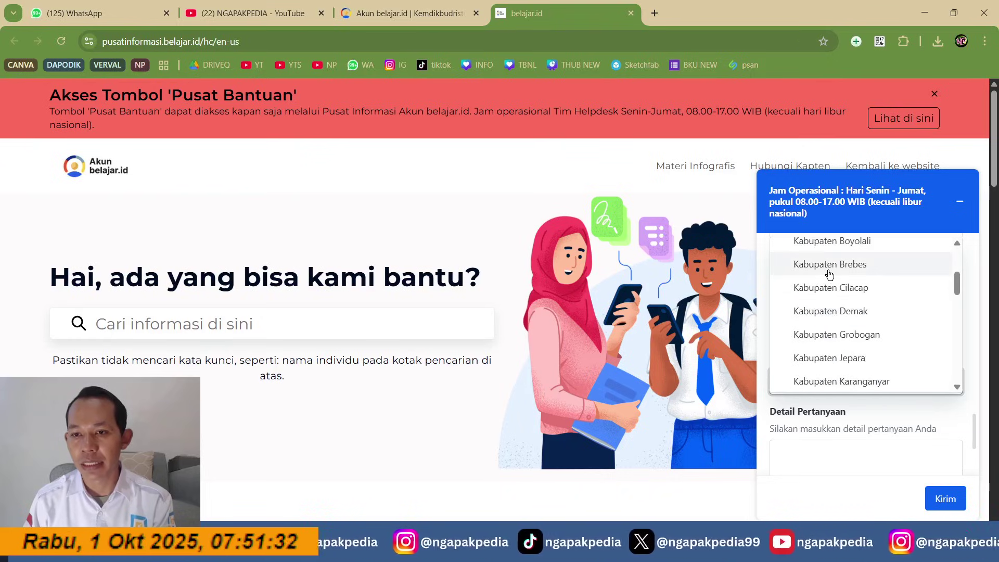
scroll(828, 276, up, 3)
click(836, 322)
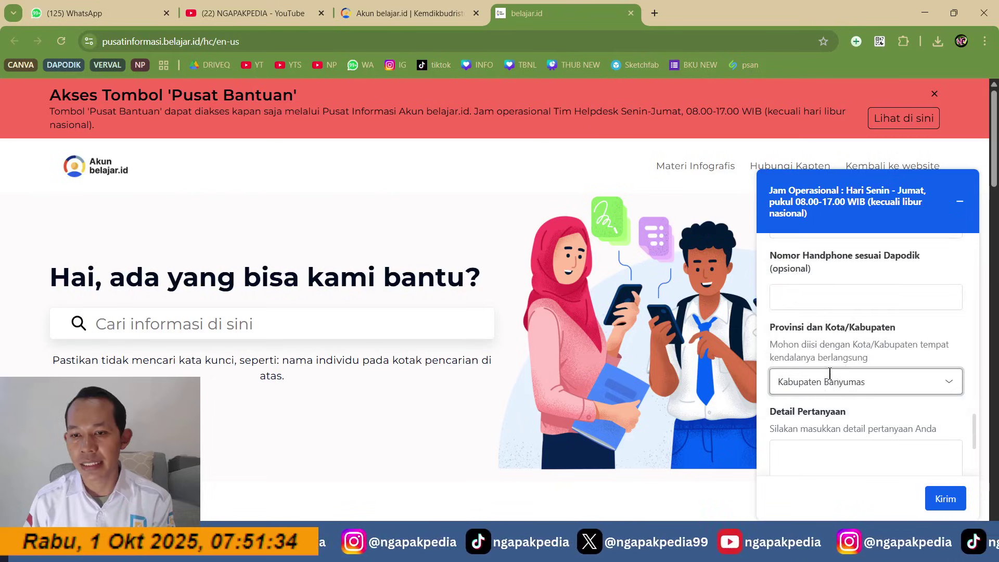
scroll(908, 424, down, 3)
Step: Write the details 'SAYA MENGALAMI KENDALA LOGIN KE AKUN ADMIN BELAJAR ID SAYA SENDIRI, MUNCUL NOTIFIKASI'
click(843, 325)
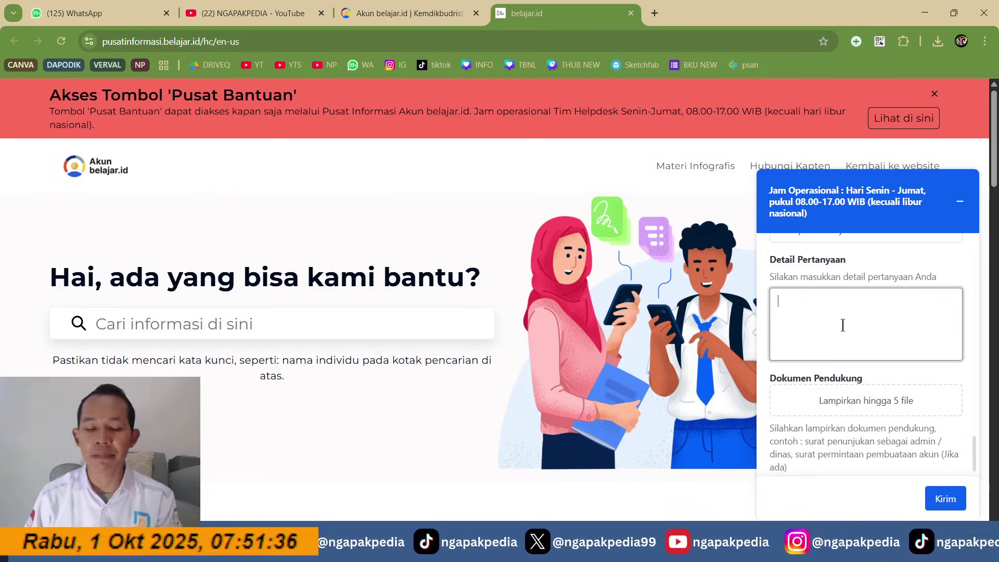
text(S)
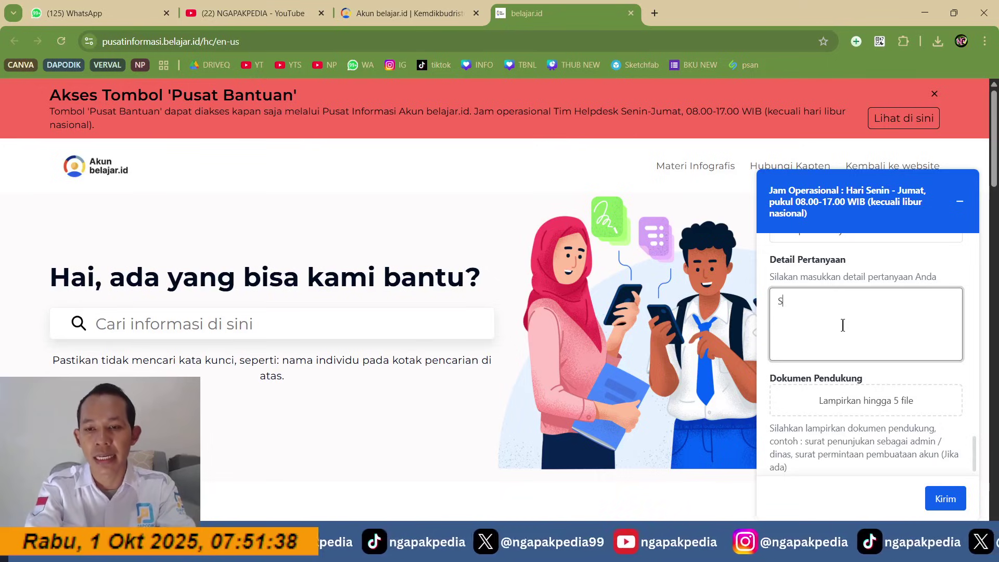
text(AYA MENGALAMI)
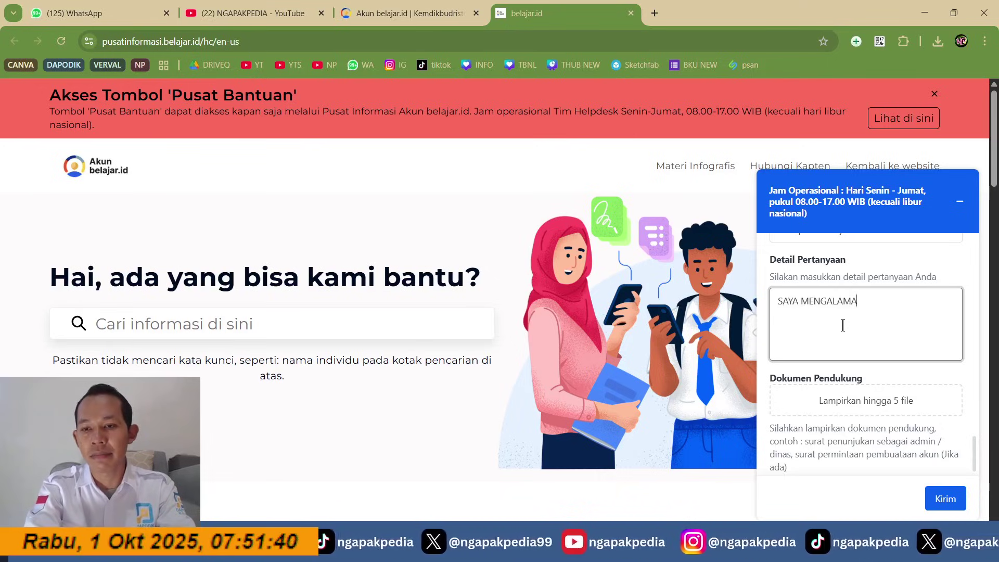
text( KENDALA LOG)
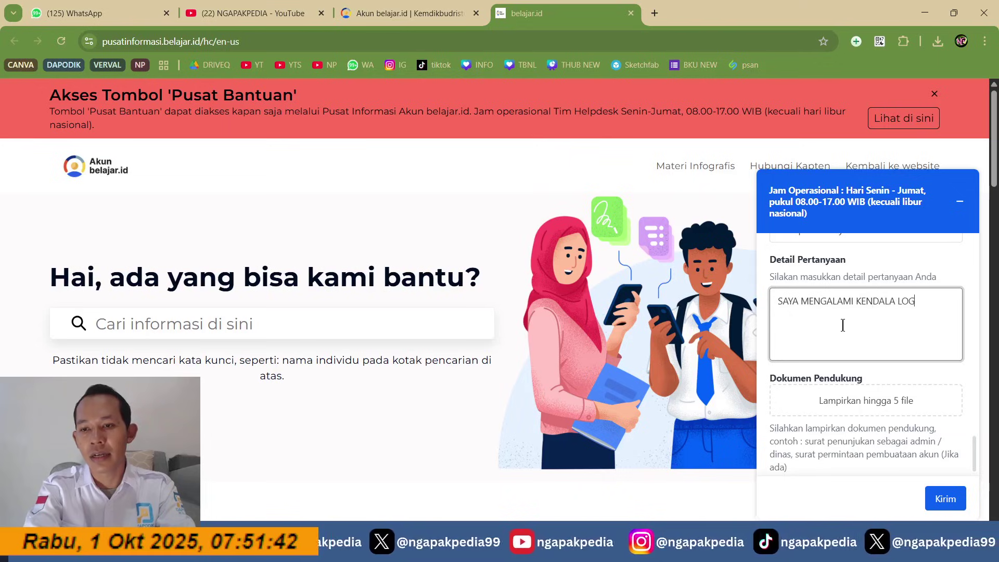
text(IN KE AKUN AD)
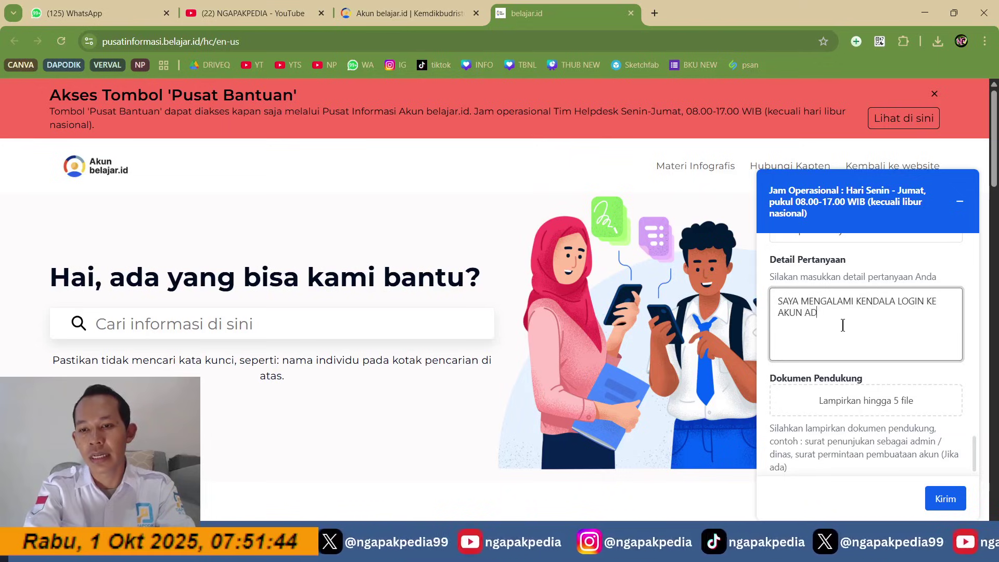
text(MIN BELAJAR ID N)
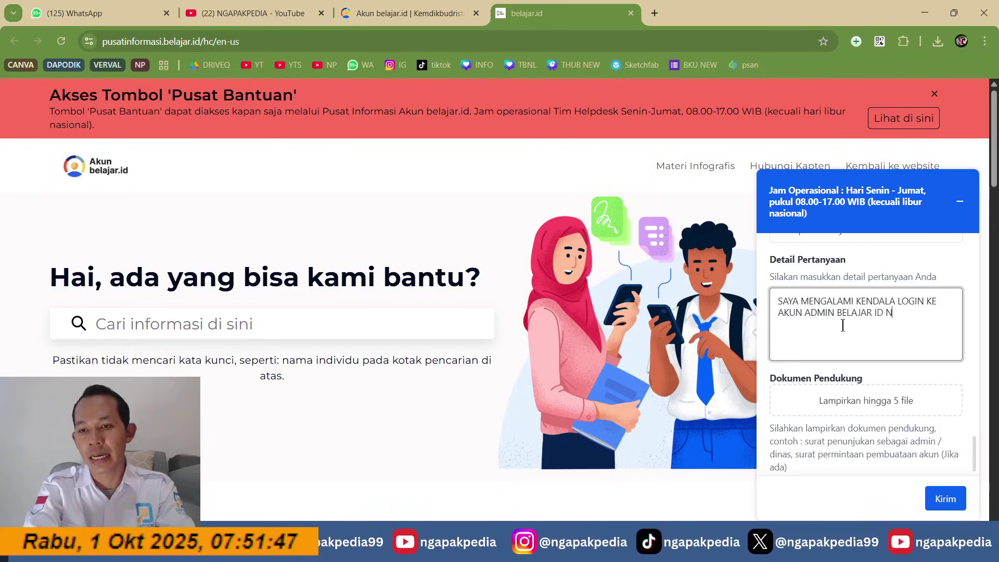
key(BackSpace)
text(SAYA S)
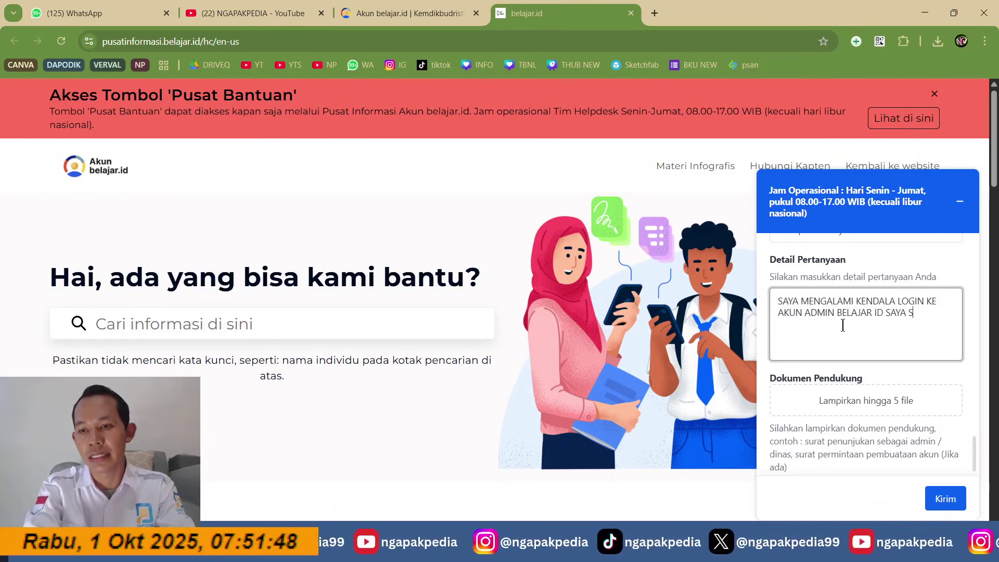
text(ENDIRI, MUNC)
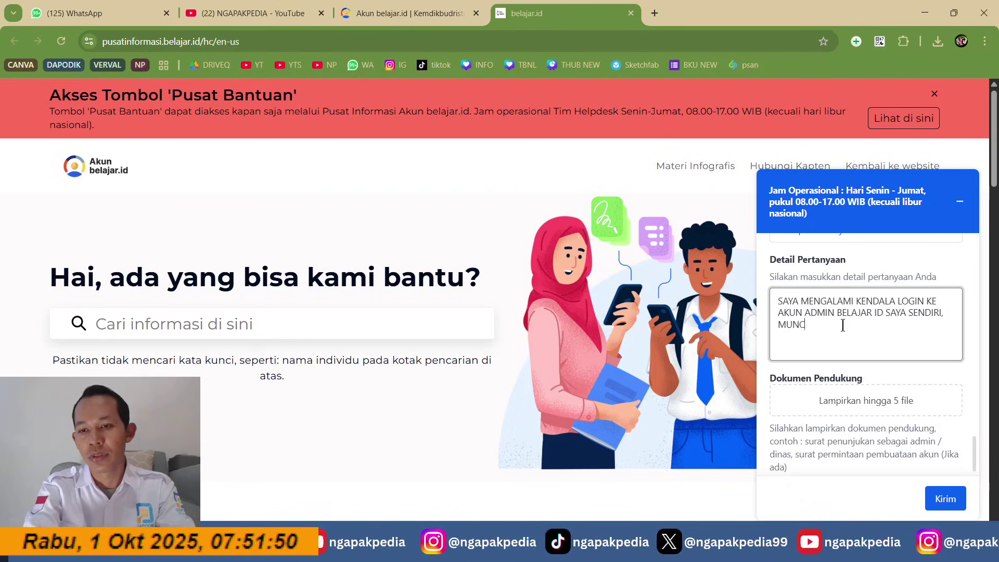
text(UL NOTIF)
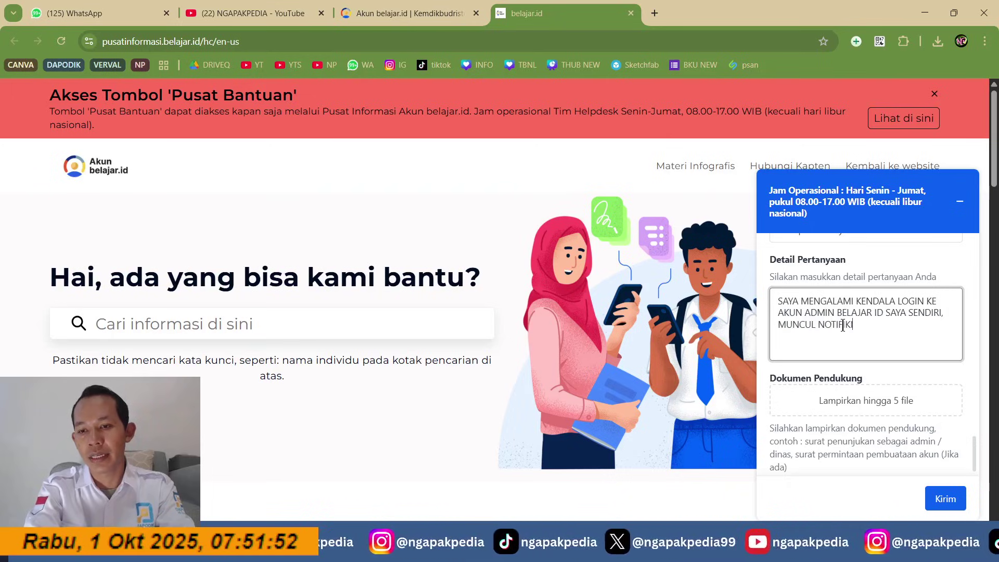
text(IKASI)
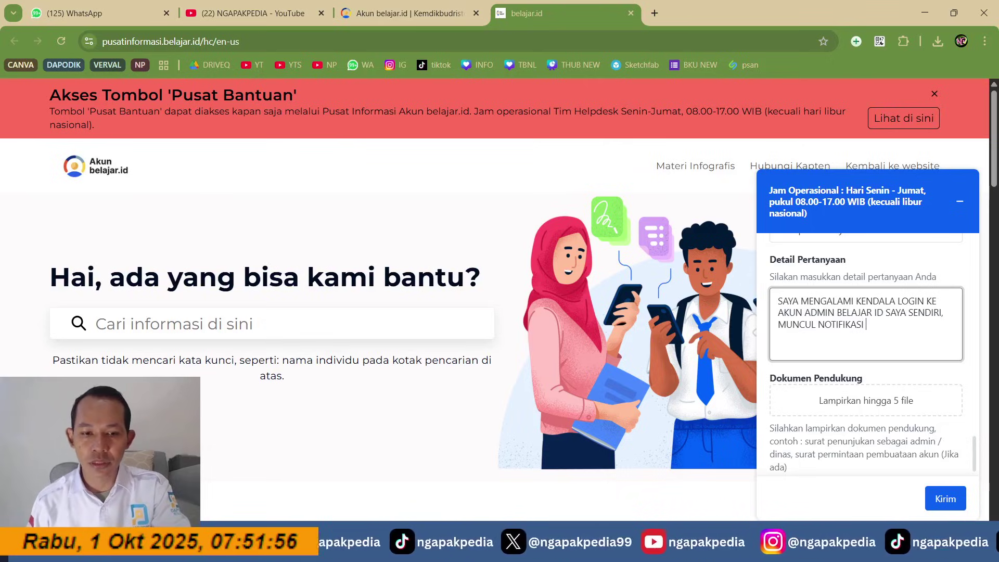
key(alt+Tab)
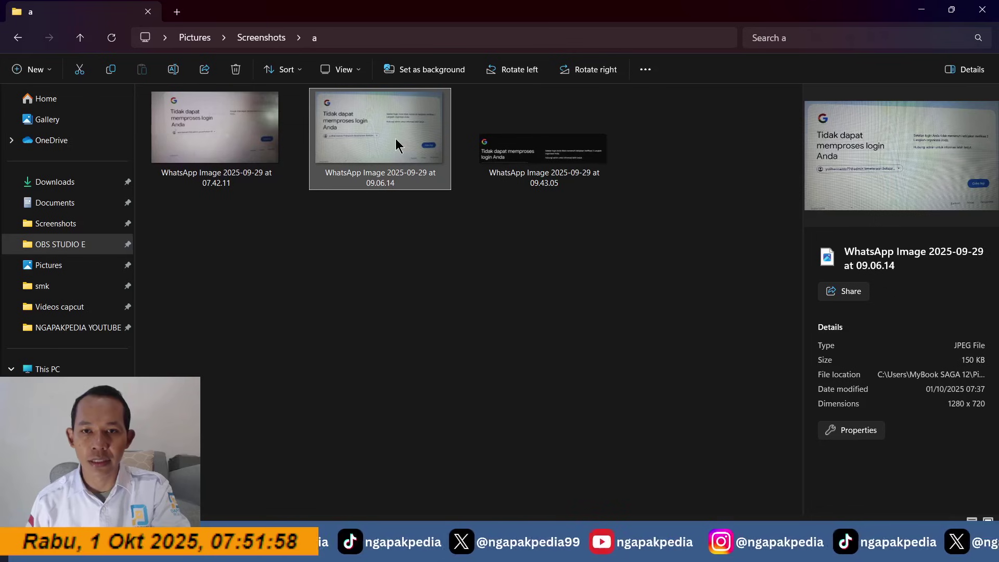
Step: View the 09.06.14 and 09.43.05 login-error screenshots, then minimize Photos and File Explorer
double_click(395, 138)
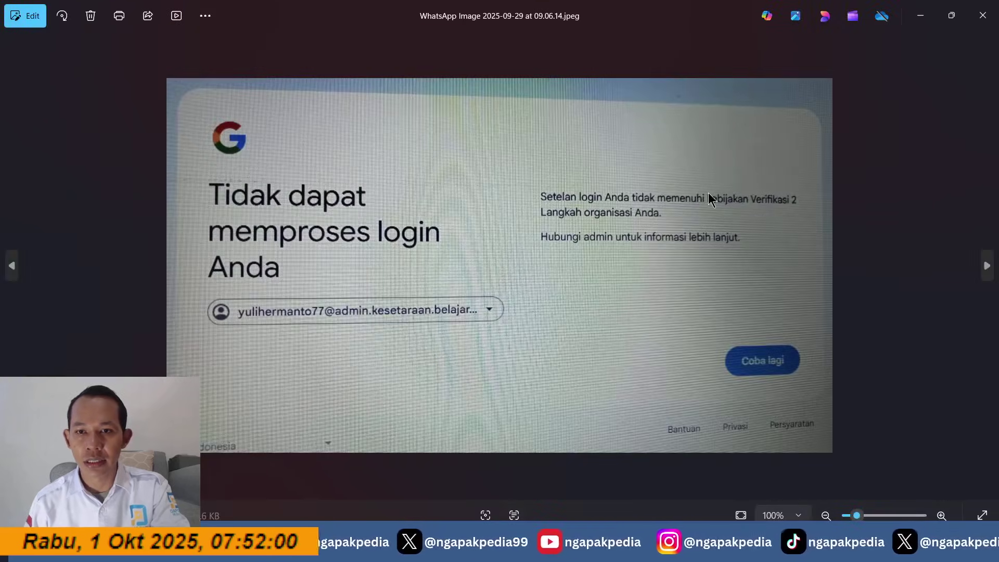
click(987, 266)
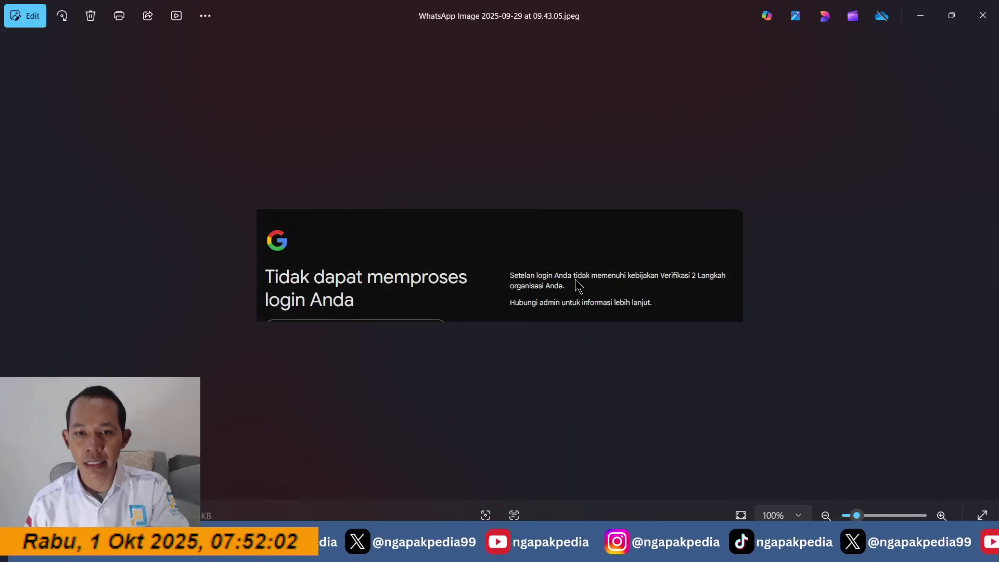
click(918, 15)
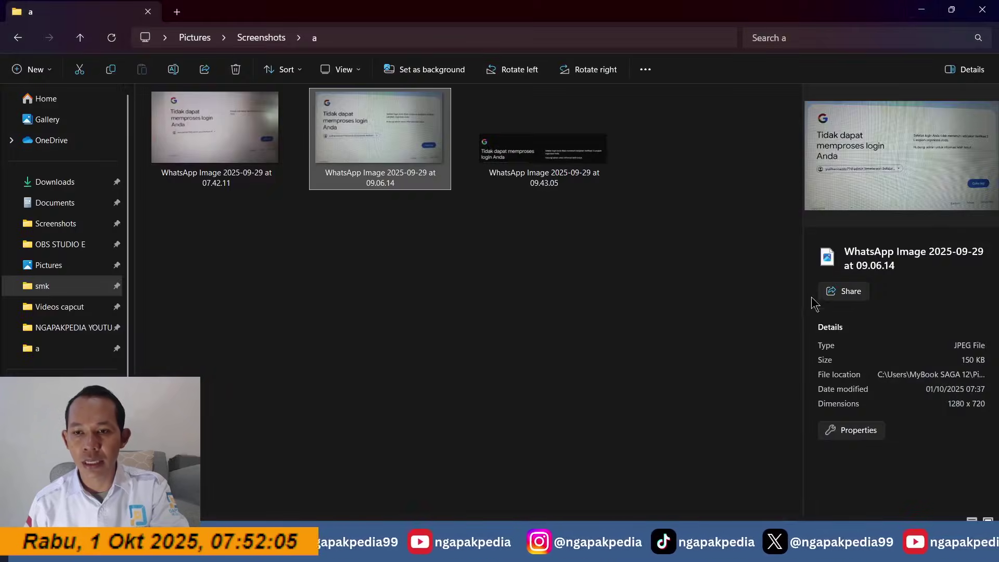
click(925, 7)
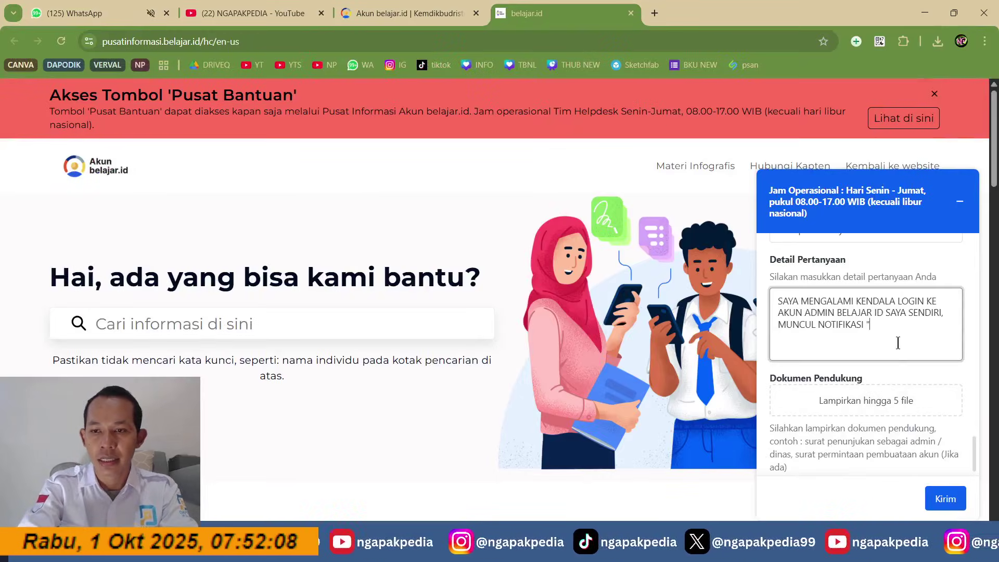
Step: Quote the error 'SETELAH LOGIN TIDAK MEMENUHI KEBIJAKAN VERIFIKASI 2 LANGKAH' in the question details
text(SETELAH LOGIN TIK)
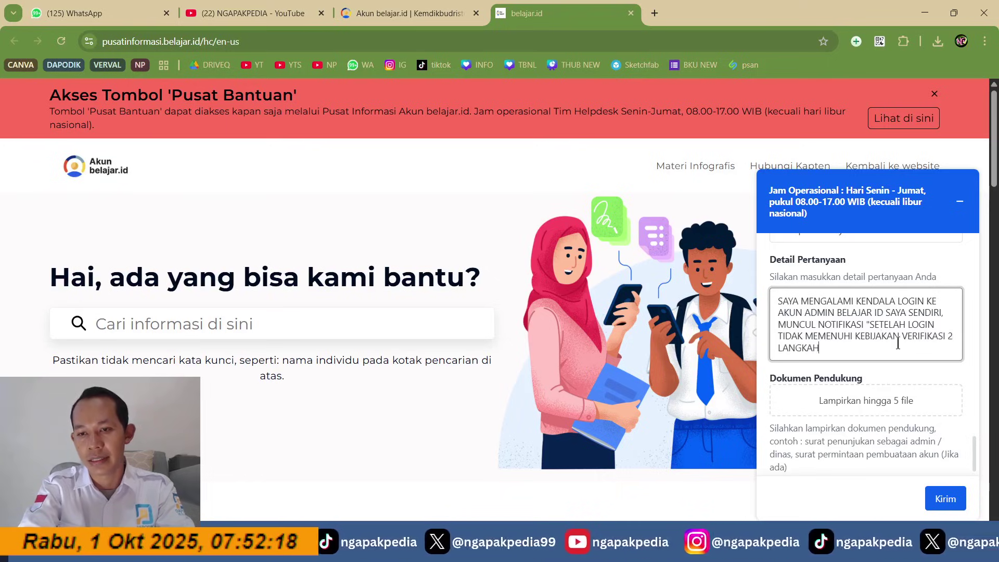
Step: Close the quote and attach the 09.43.05 WhatsApp screenshot from Pictures > Screenshots > a
text(")
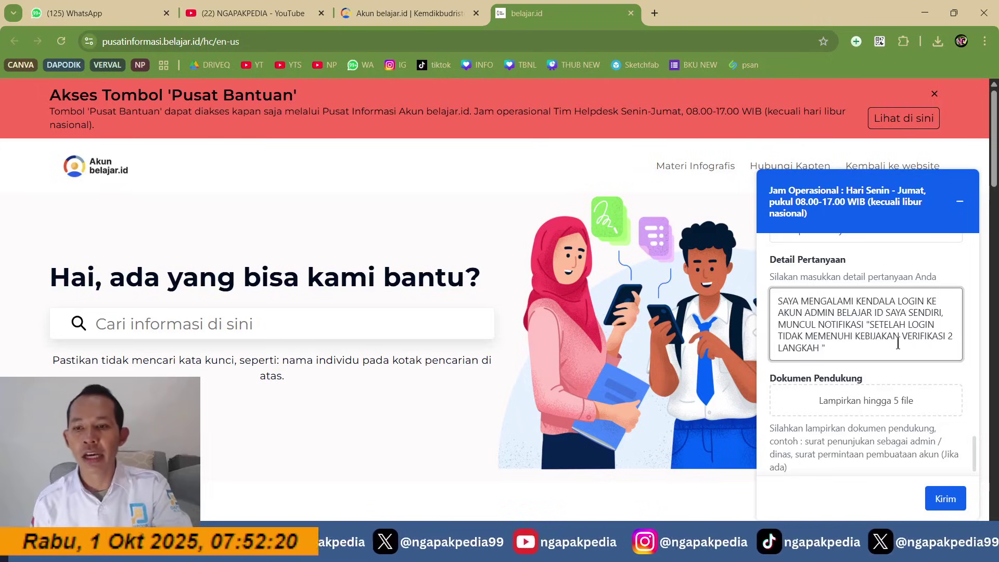
click(891, 411)
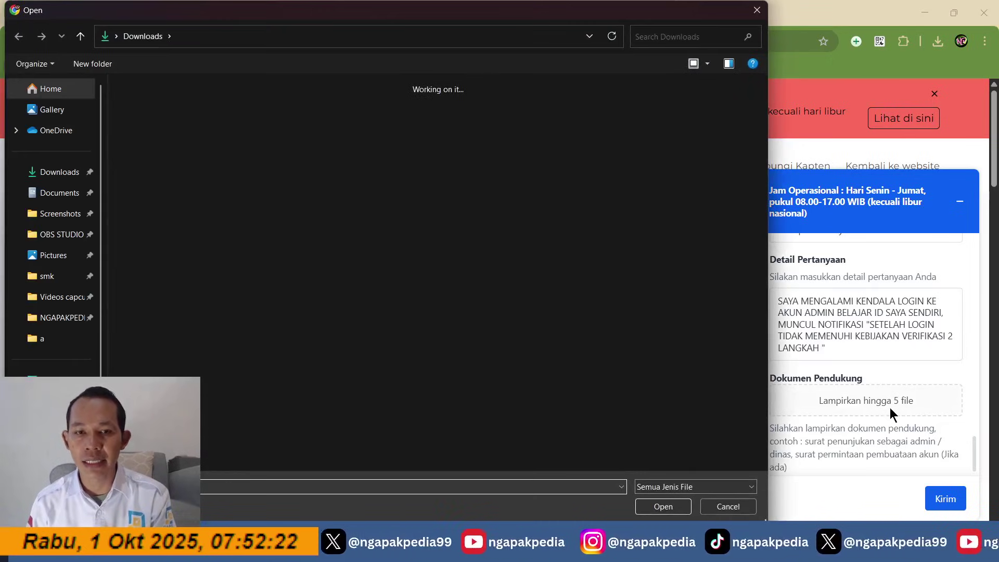
click(62, 178)
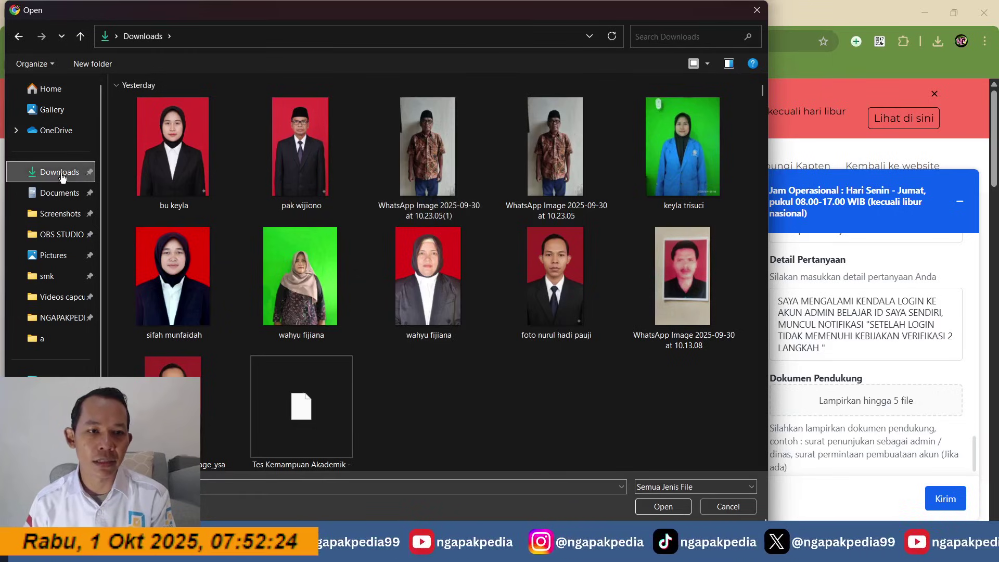
click(62, 213)
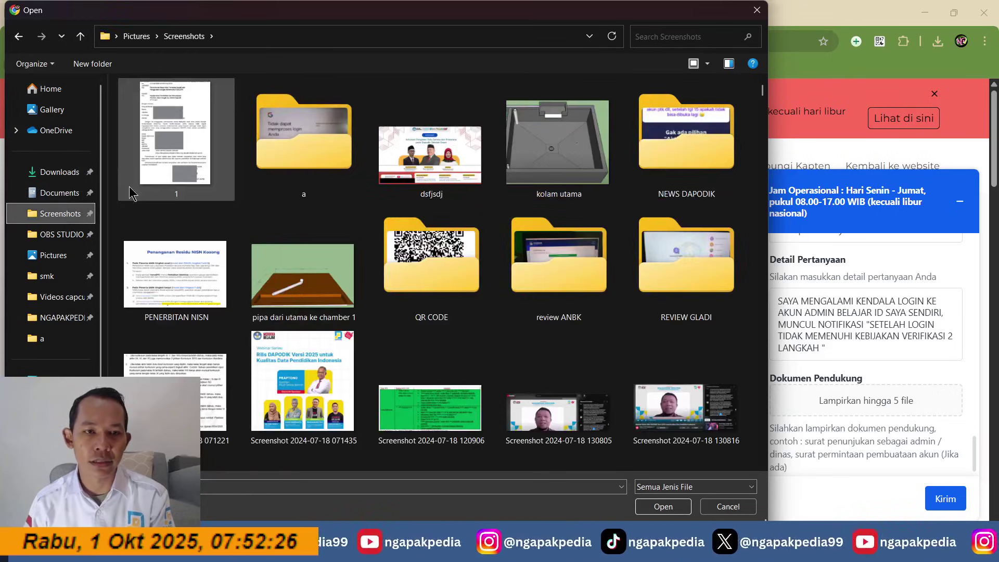
double_click(155, 145)
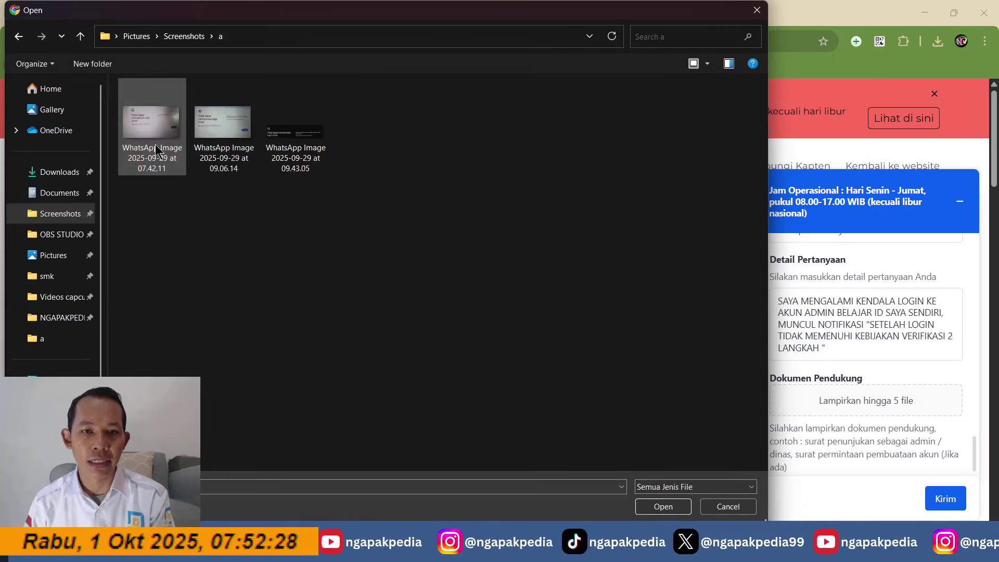
click(297, 141)
double_click(297, 141)
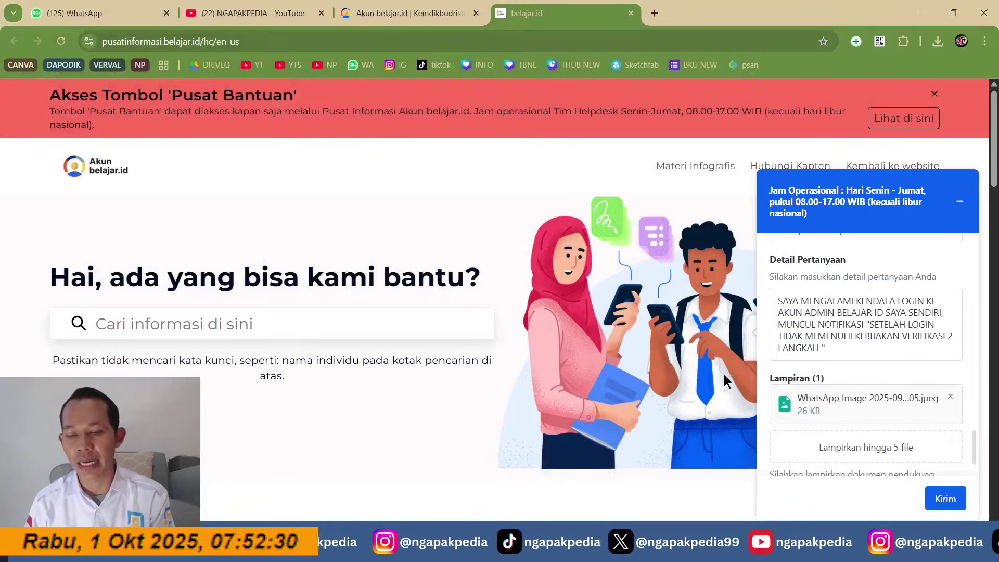
scroll(884, 375, down, 2)
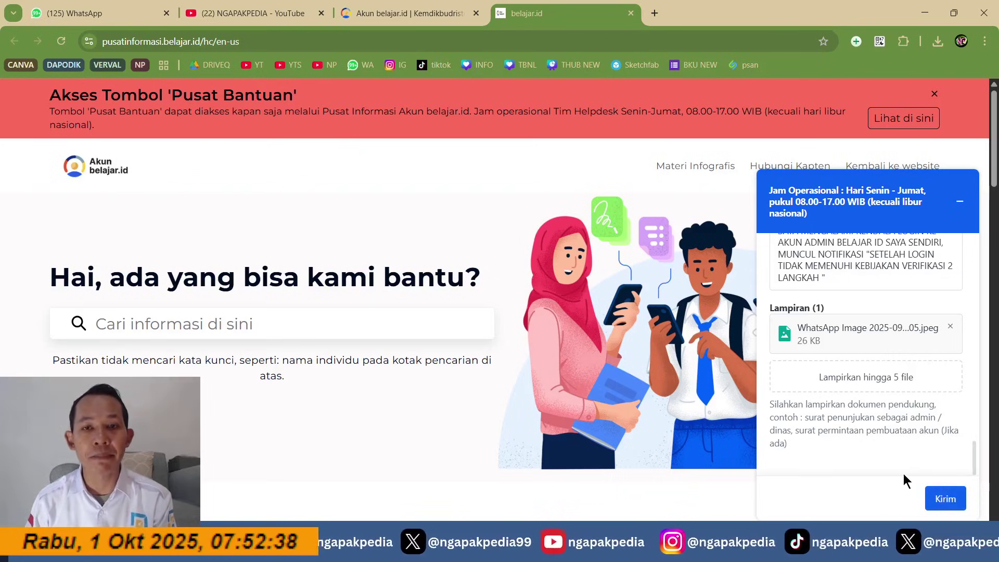
Step: Open Gmail in a new tab via a 'gm' search, then return to the belajar.id tab
click(654, 13)
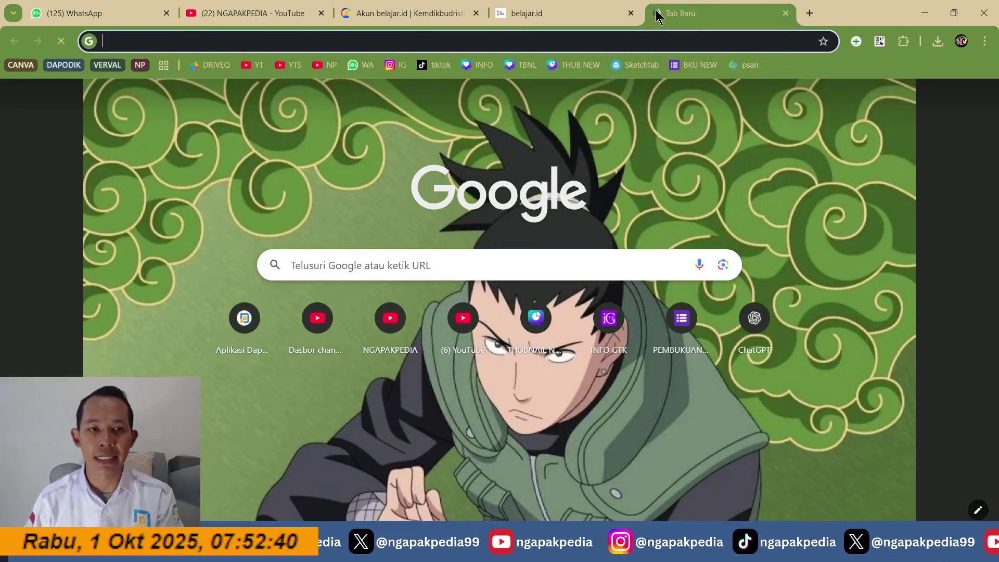
text(GM)
key(Return)
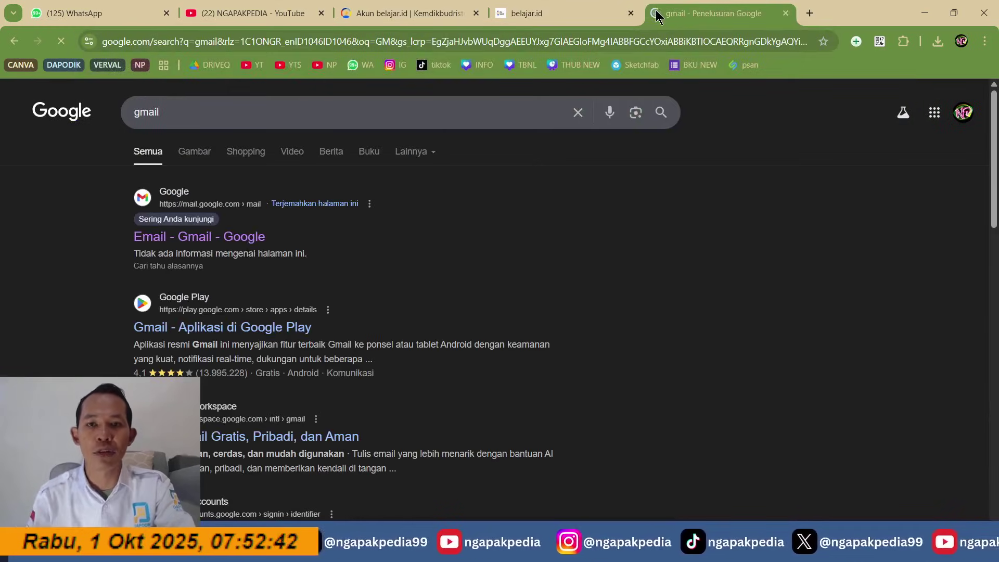
click(214, 240)
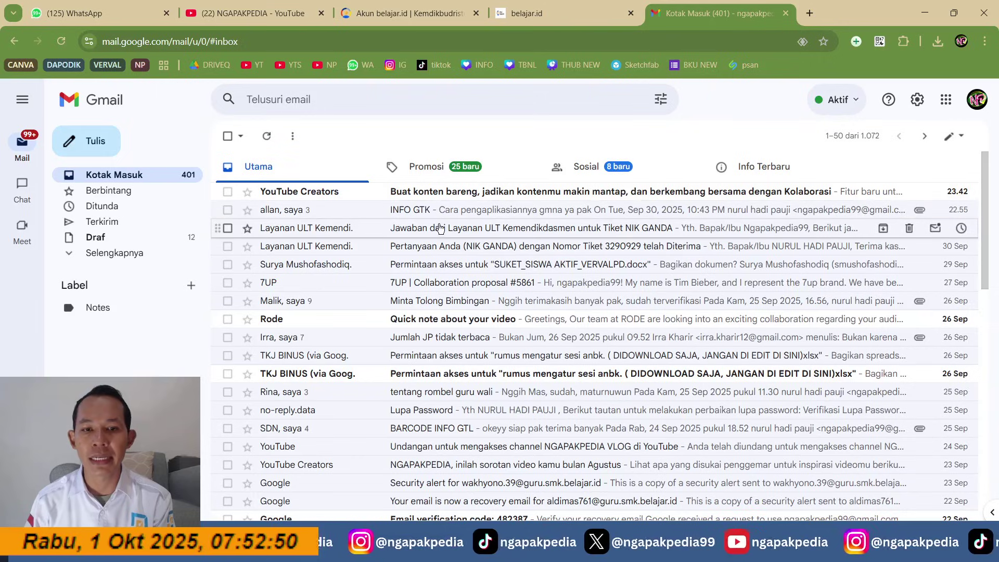
click(539, 20)
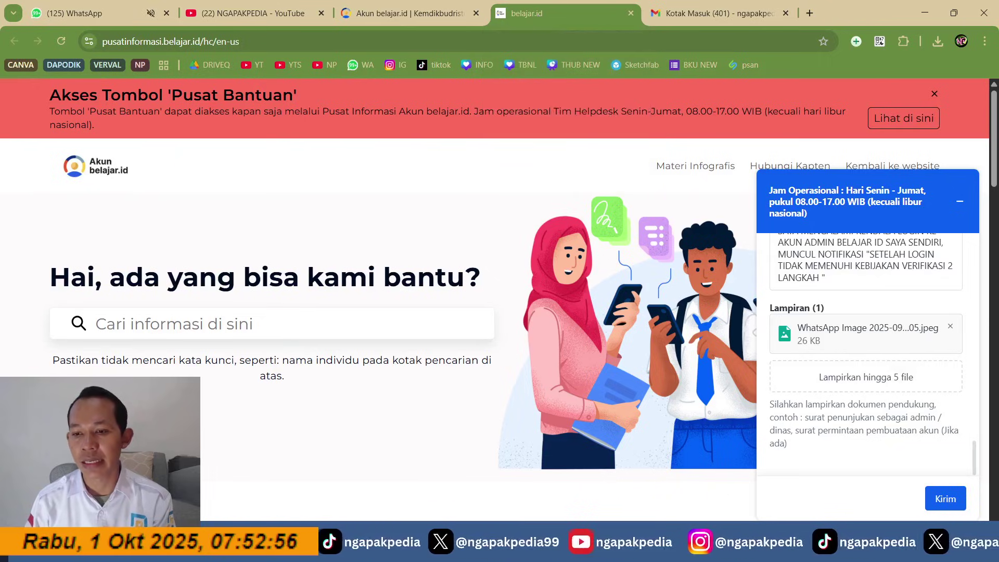
click(954, 543)
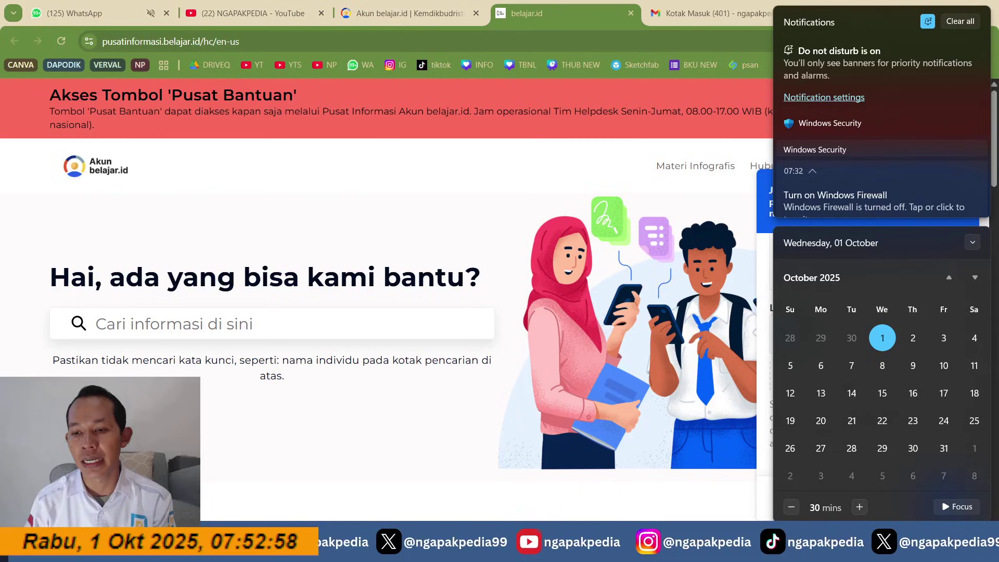
click(566, 170)
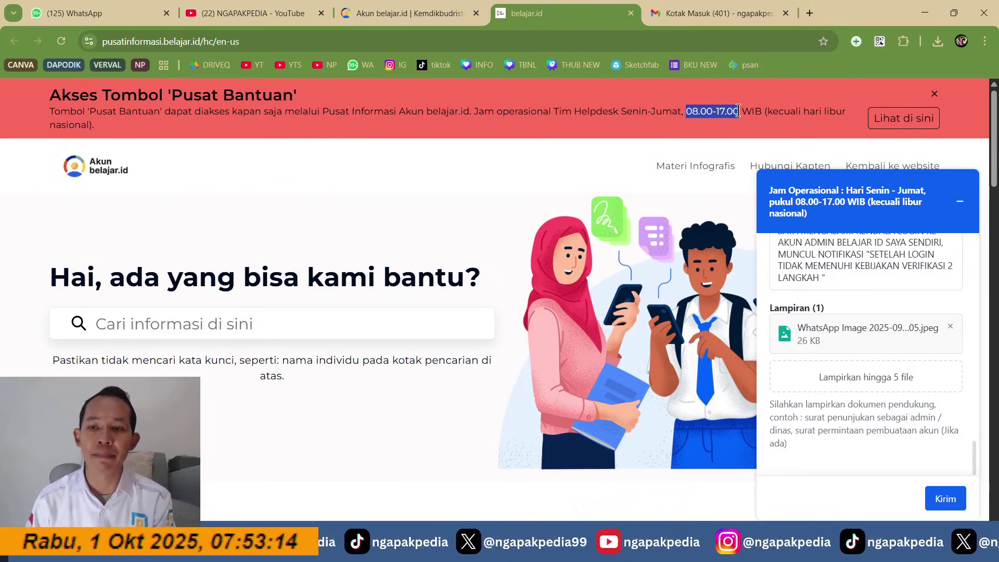
scroll(864, 323, up, 10)
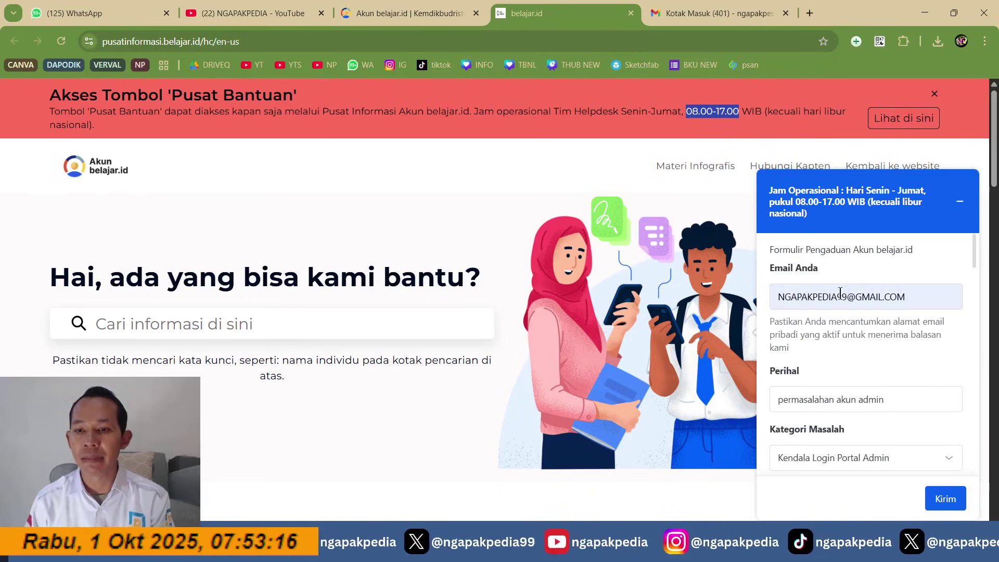
click(828, 296)
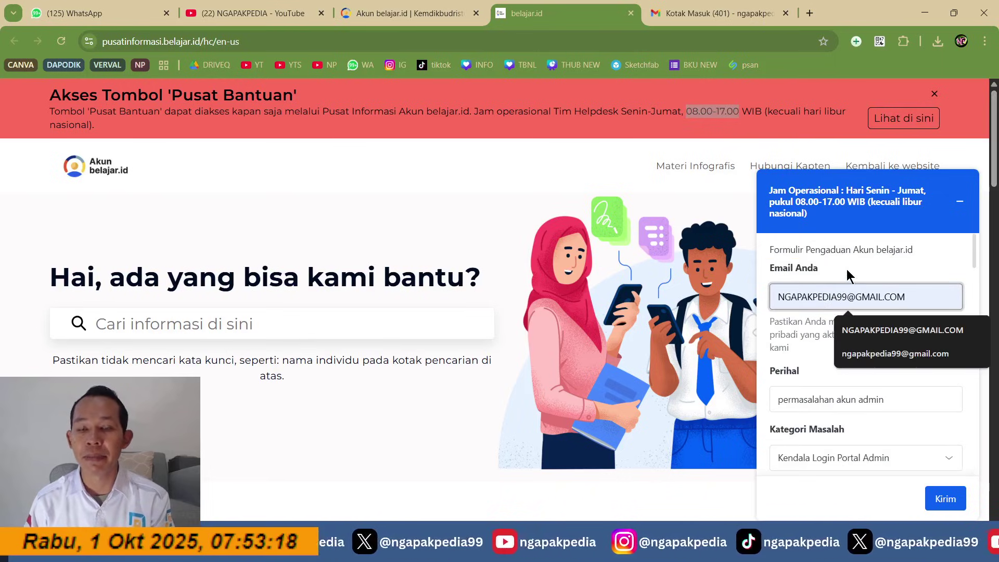
key(Escape)
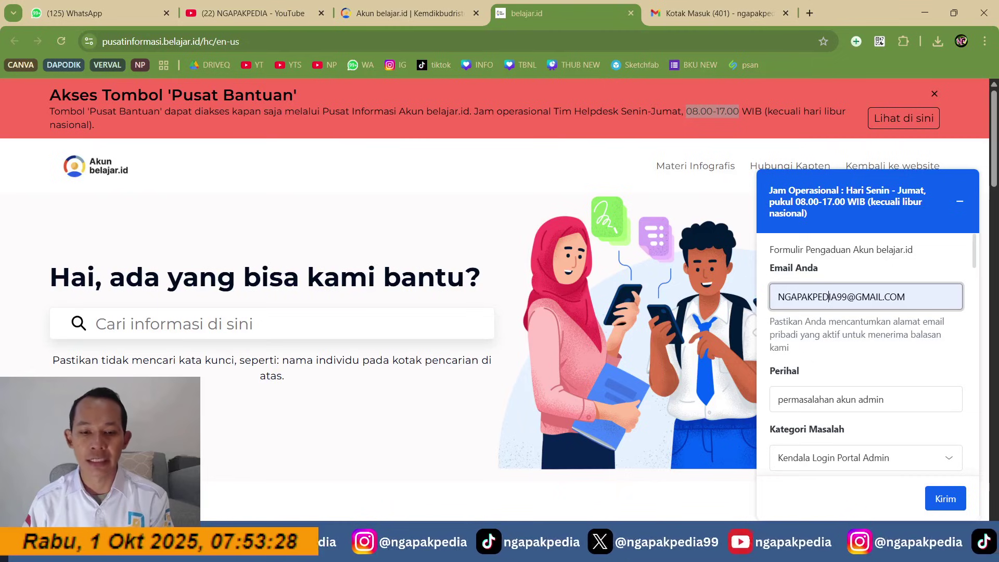
key(alt+Tab)
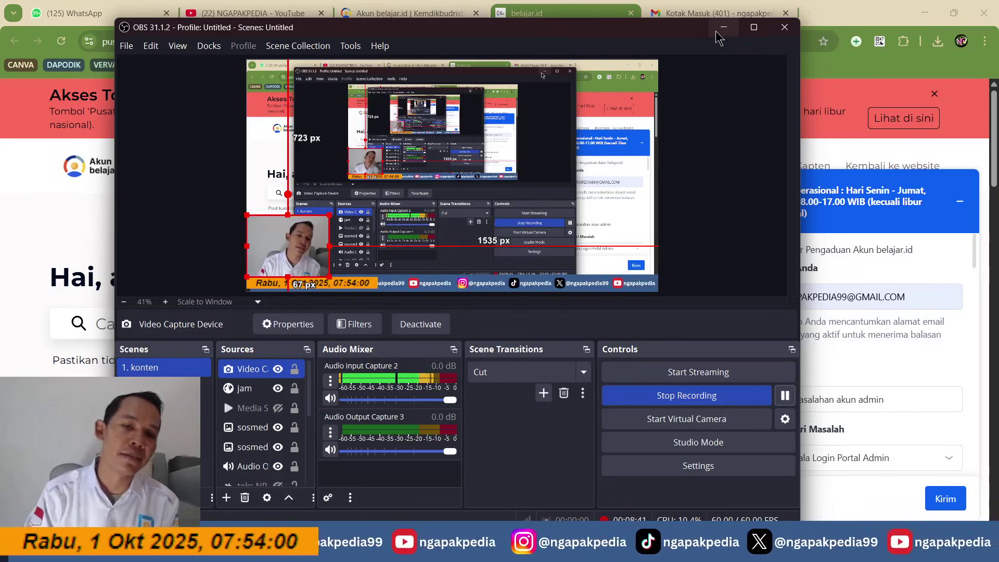
click(716, 33)
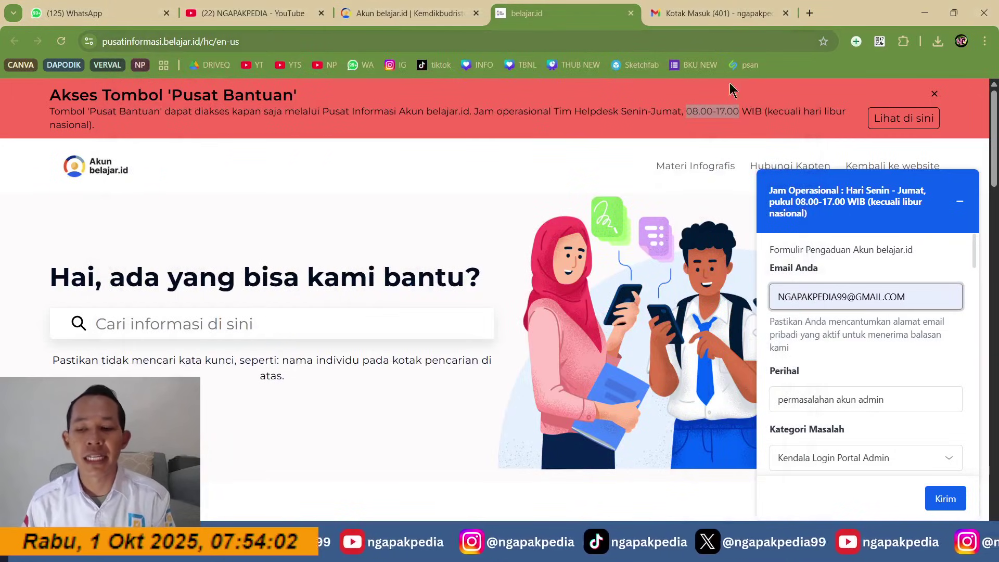